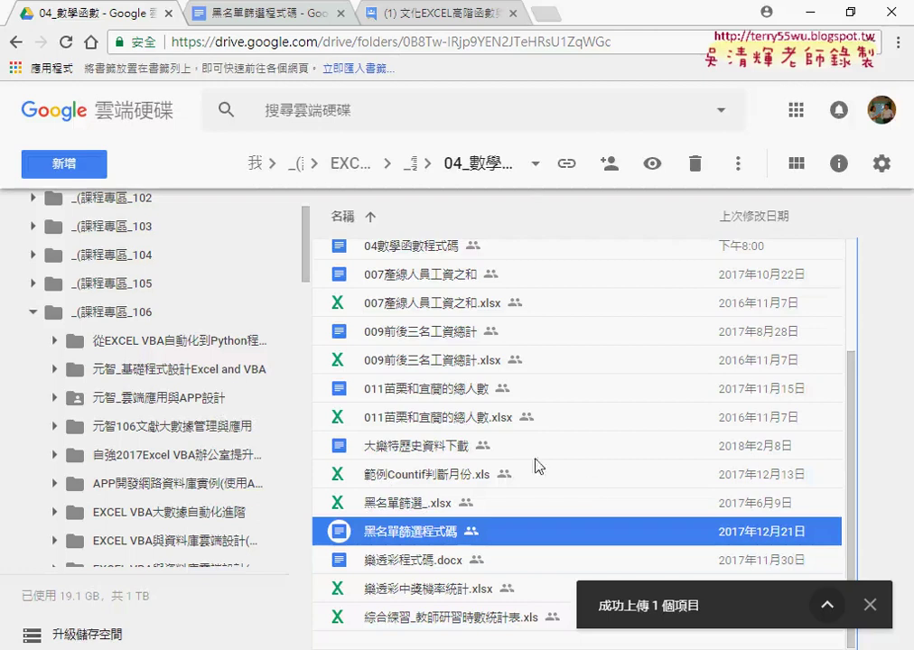
Step: Open the 黑名單篩選程式碼 Google Doc from the 04_數學函數 Drive folder
scroll(485, 485, "up", 3)
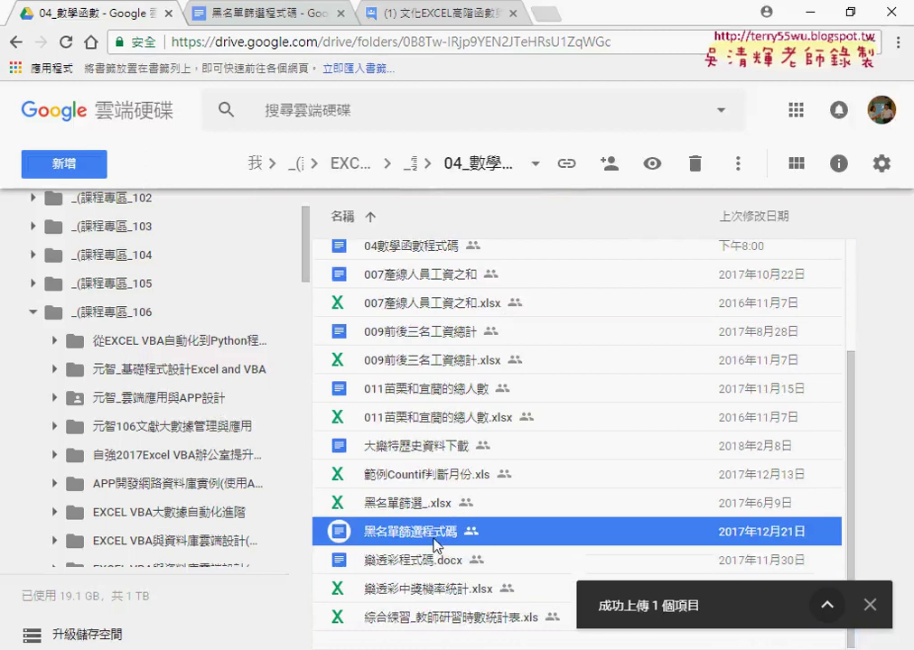
double_click(434, 540)
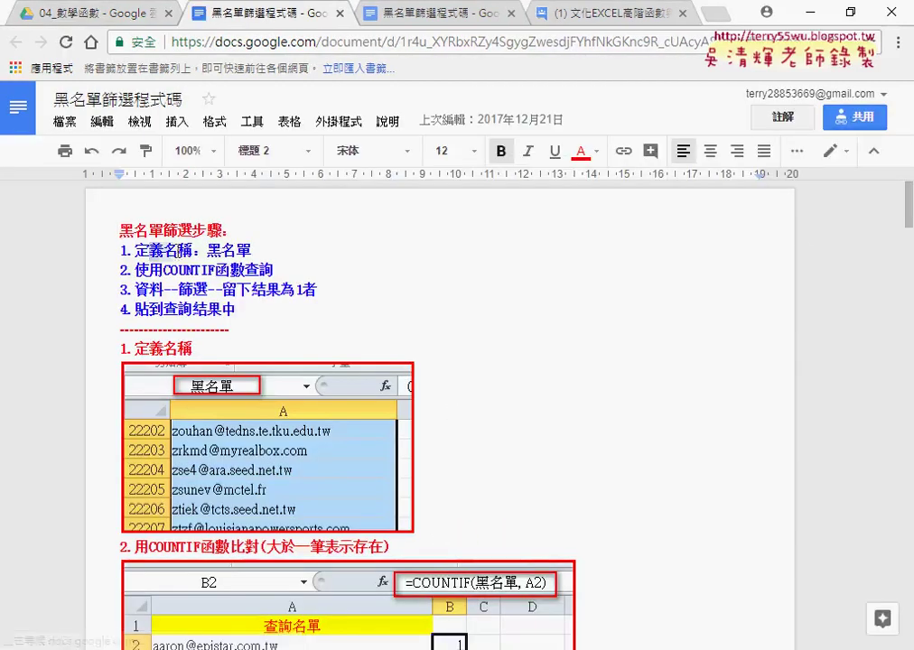
left_click(315, 254)
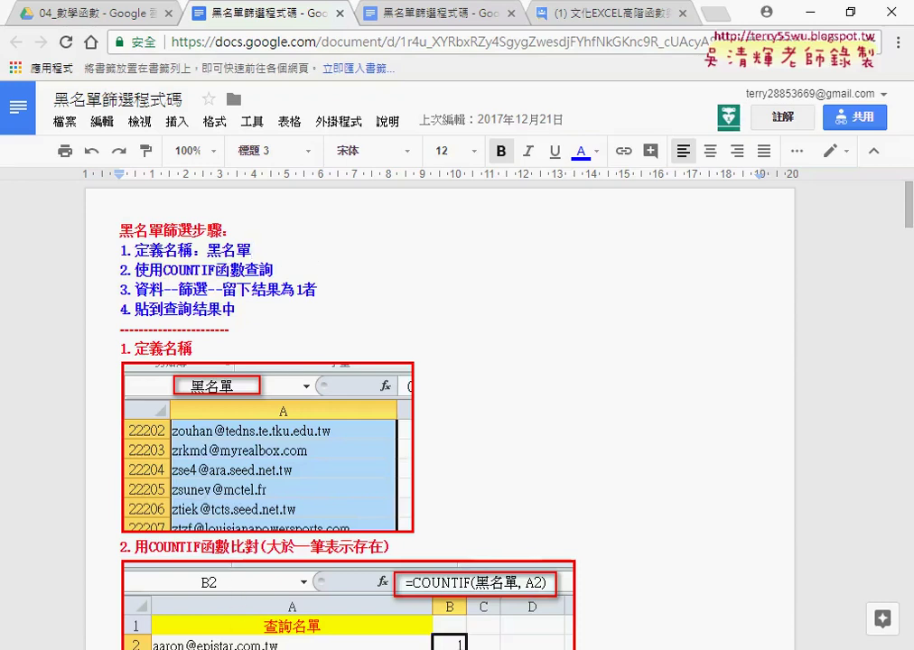
mouse_move(459, 649)
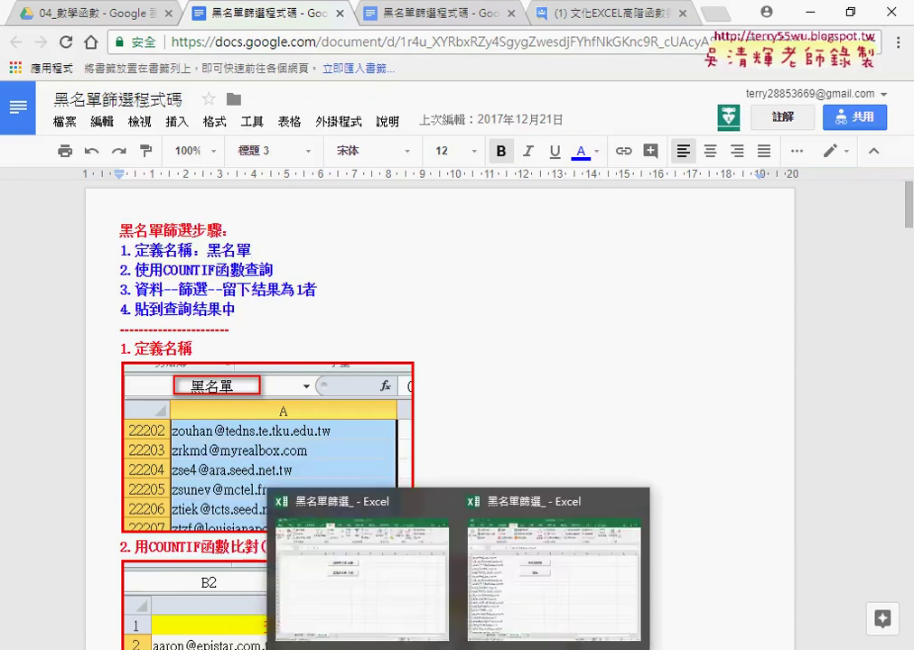
Step: In Name Manager, change the defined name 黑名單 to refer to =黑名單!$A:$A
left_click(384, 626)
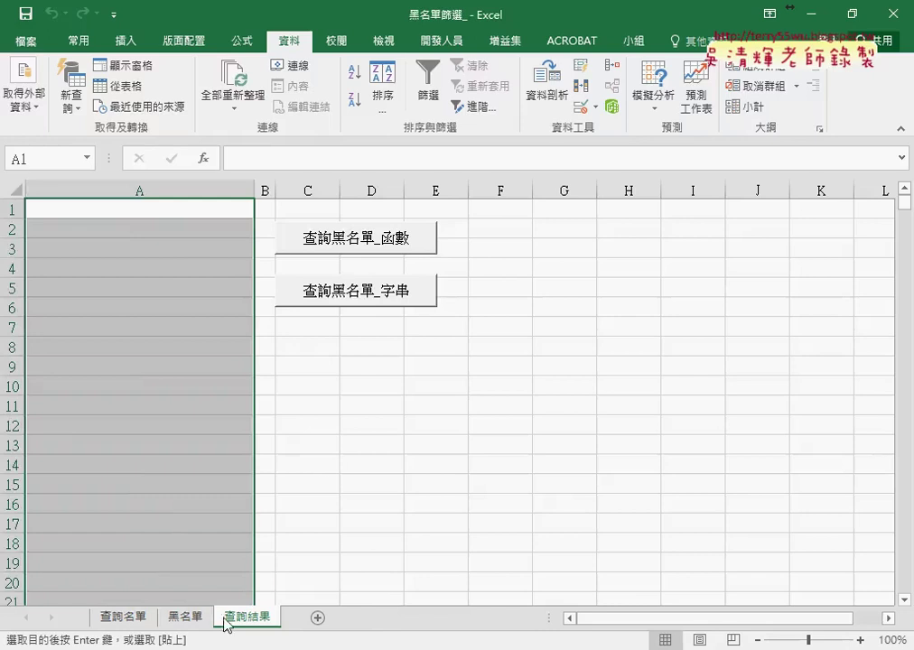
left_click(185, 617)
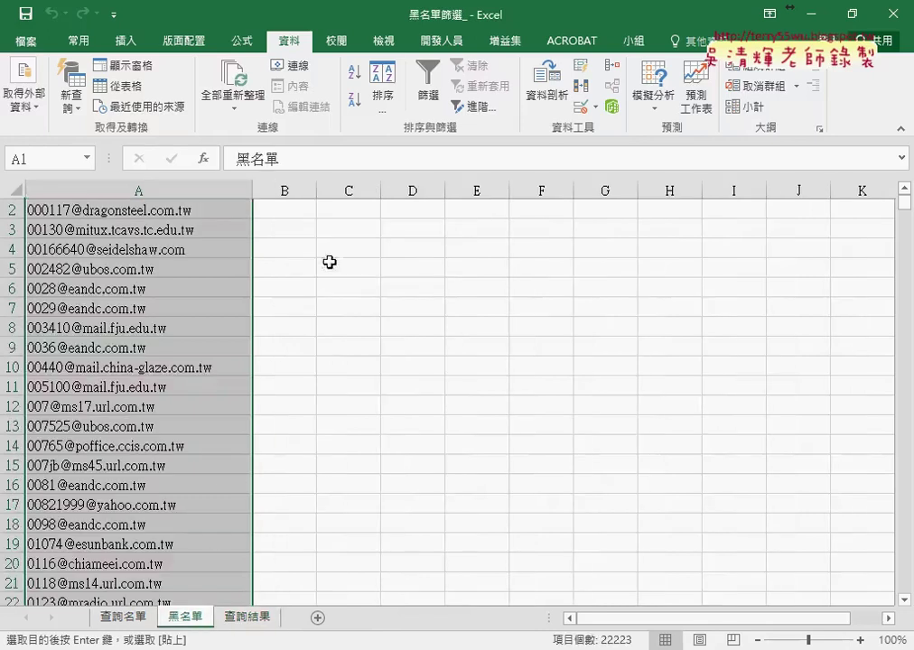
left_click(246, 44)
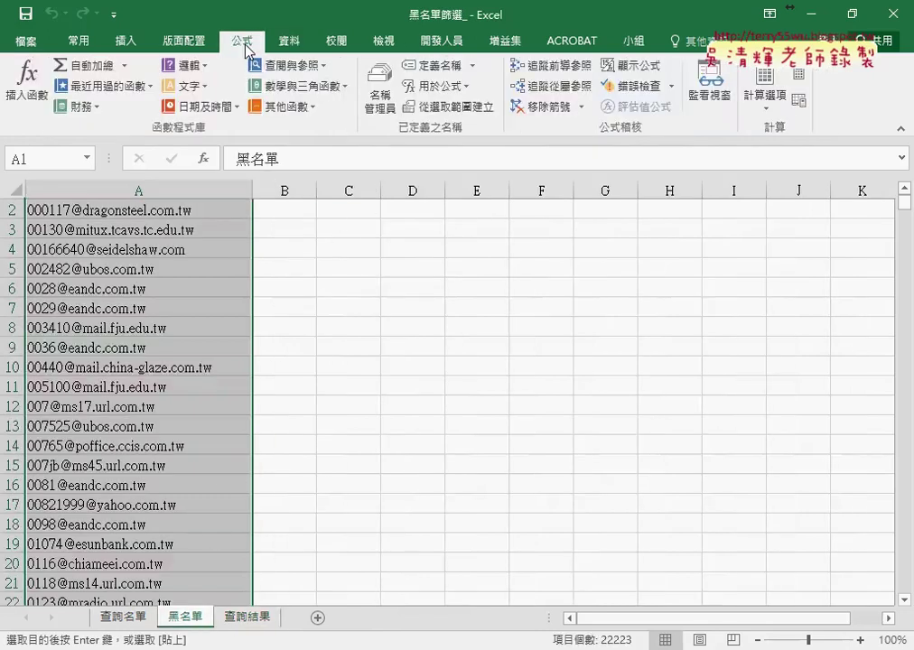
left_click(378, 107)
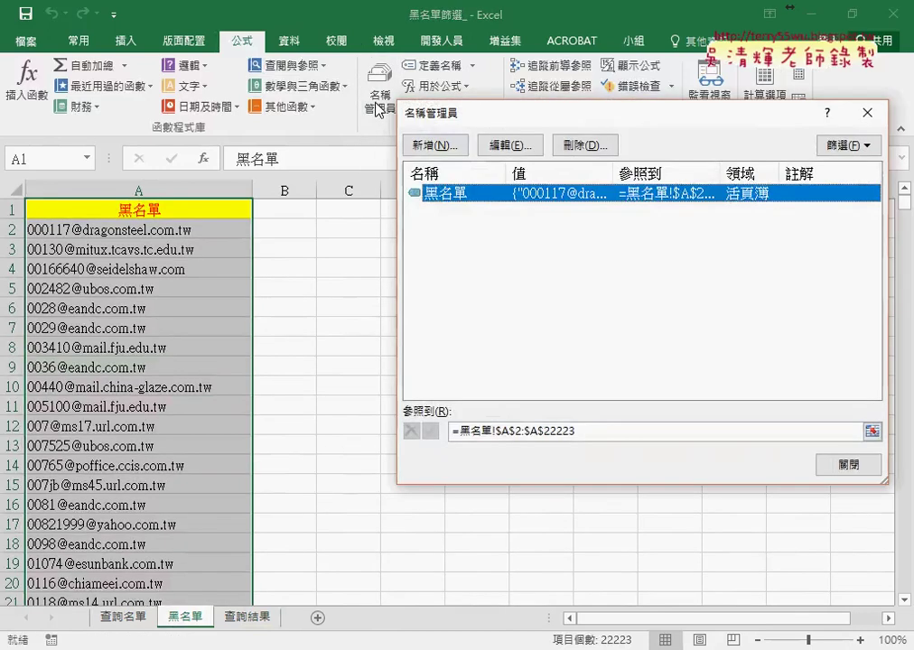
left_click(591, 432)
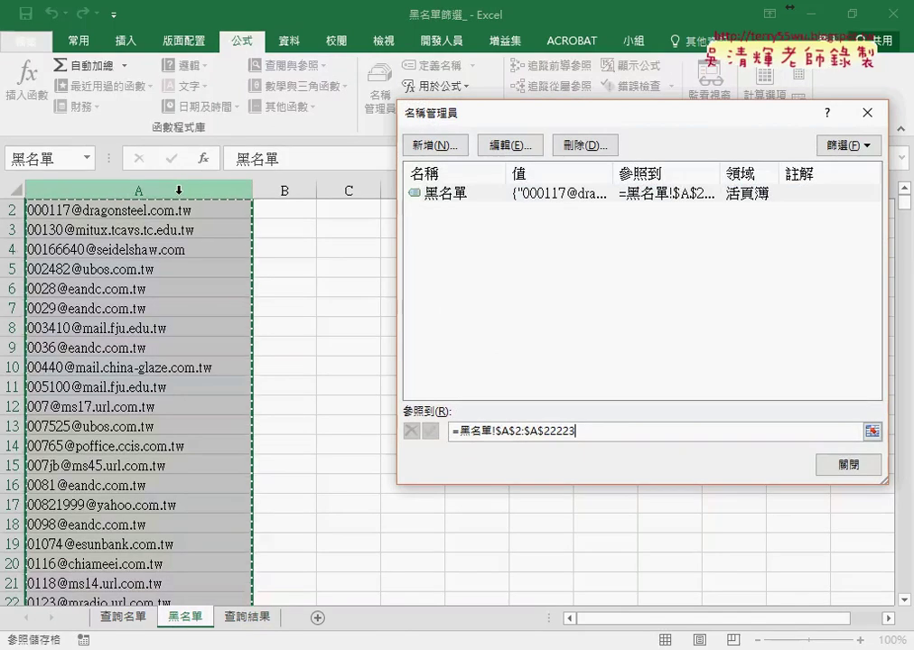
left_click(179, 190)
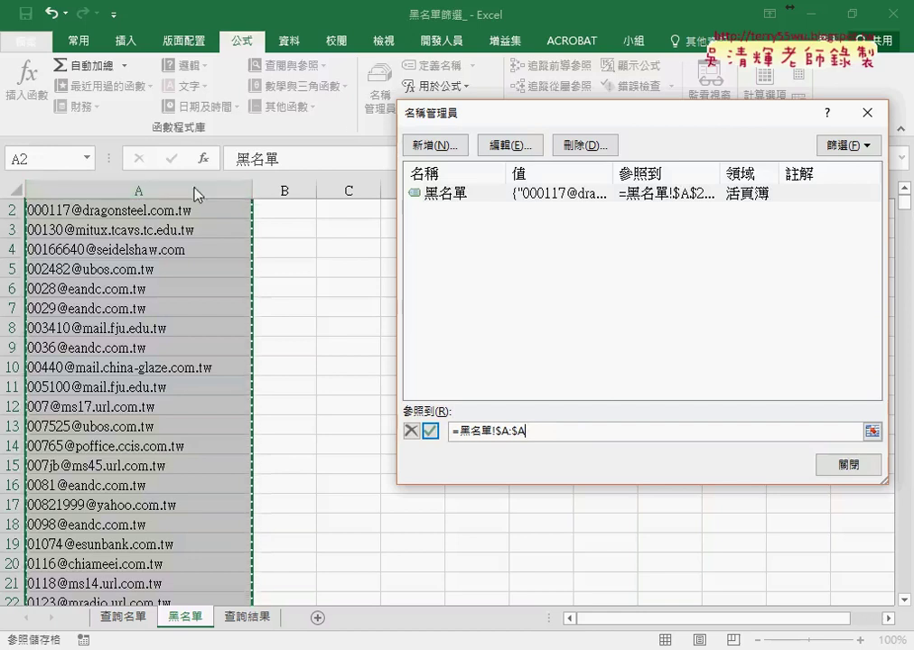
left_click(431, 438)
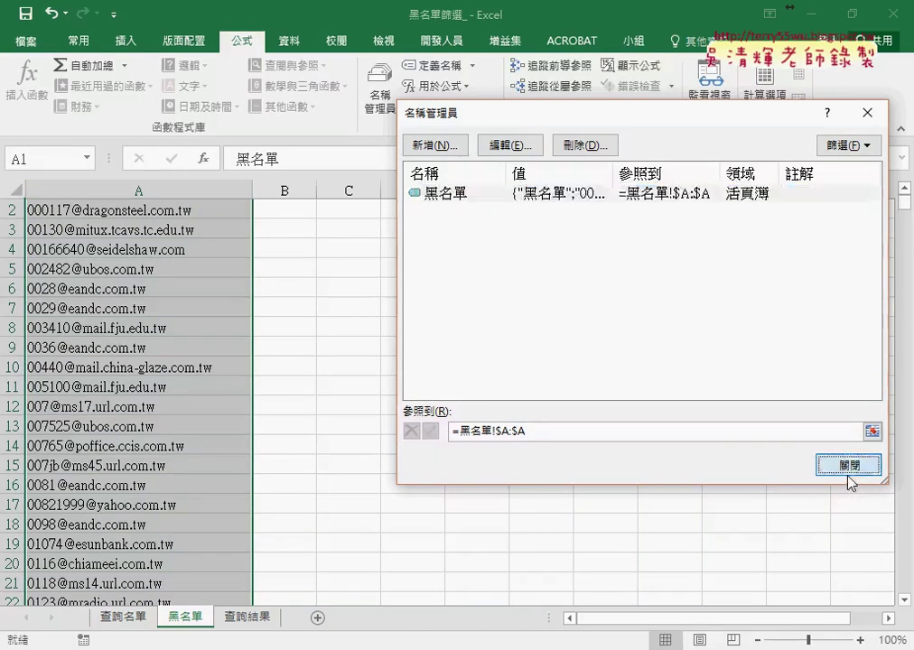
left_click(847, 467)
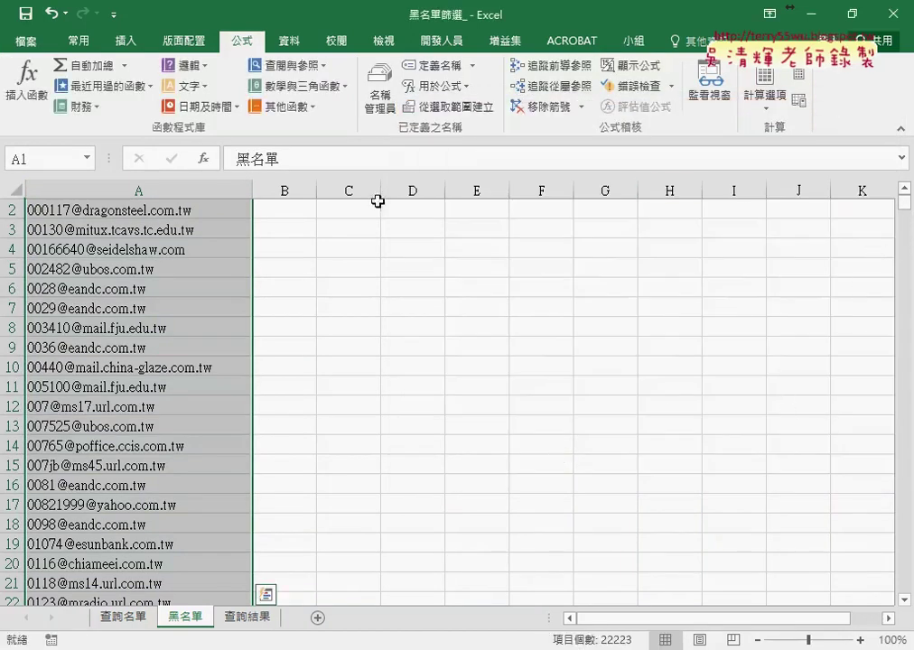
Step: Confirm the 黑名單 range name, clear the 查詢名單 filter, check B2's COUNTIF, then view 查詢結果
left_click(209, 181)
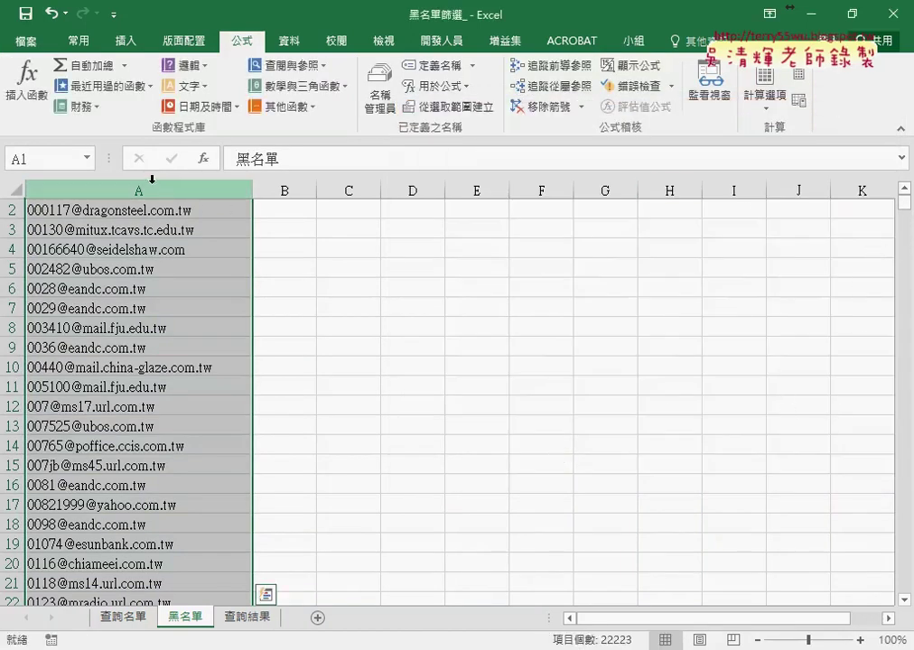
left_click(57, 158)
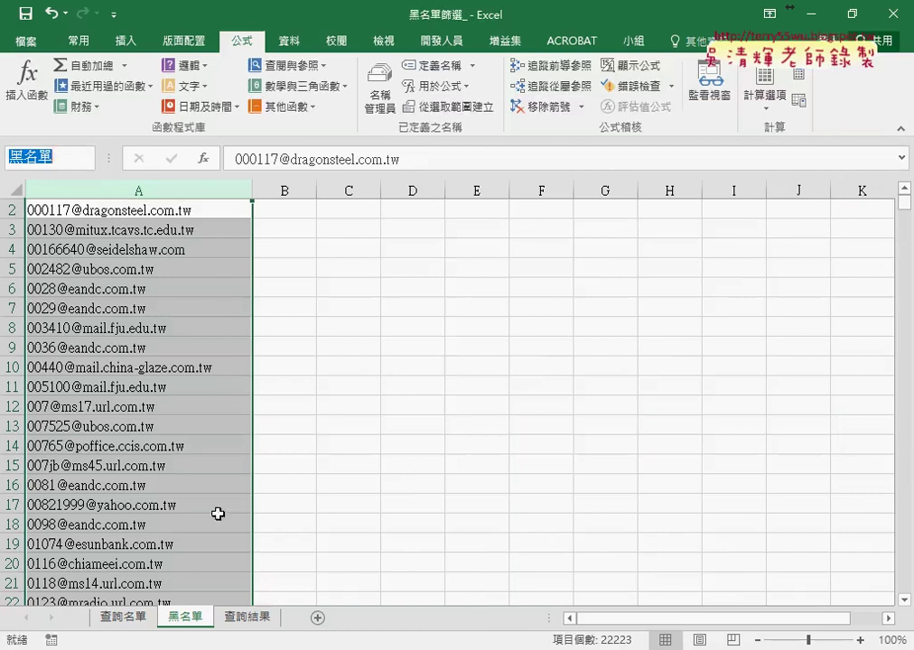
left_click(134, 619)
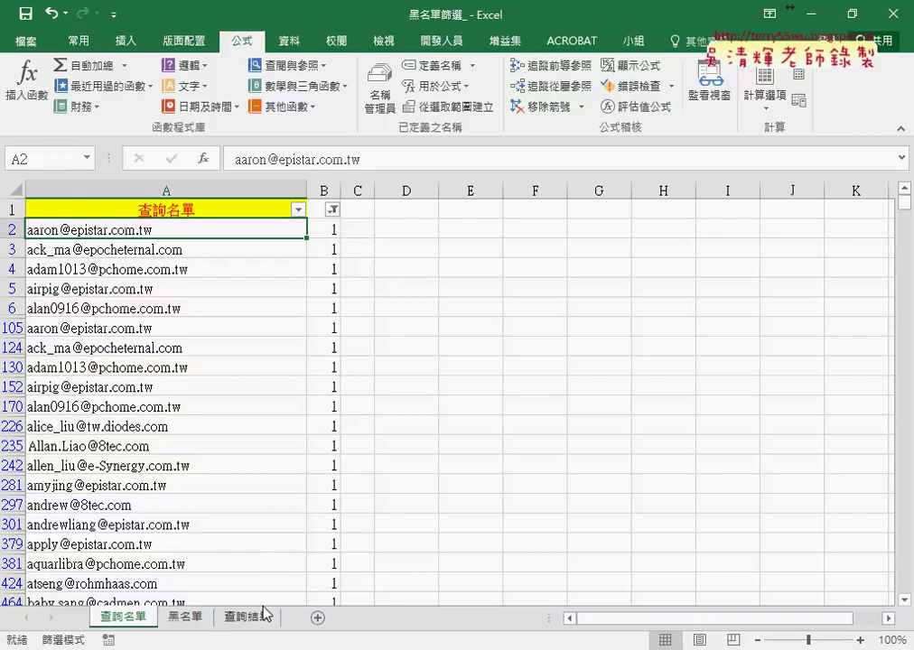
left_click(321, 209)
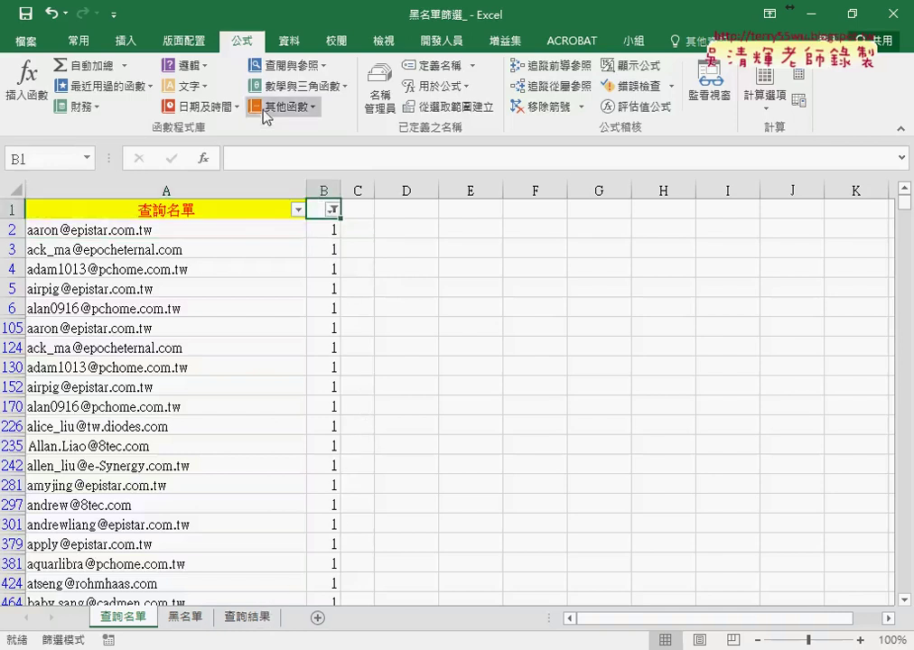
left_click(287, 43)
left_click(428, 95)
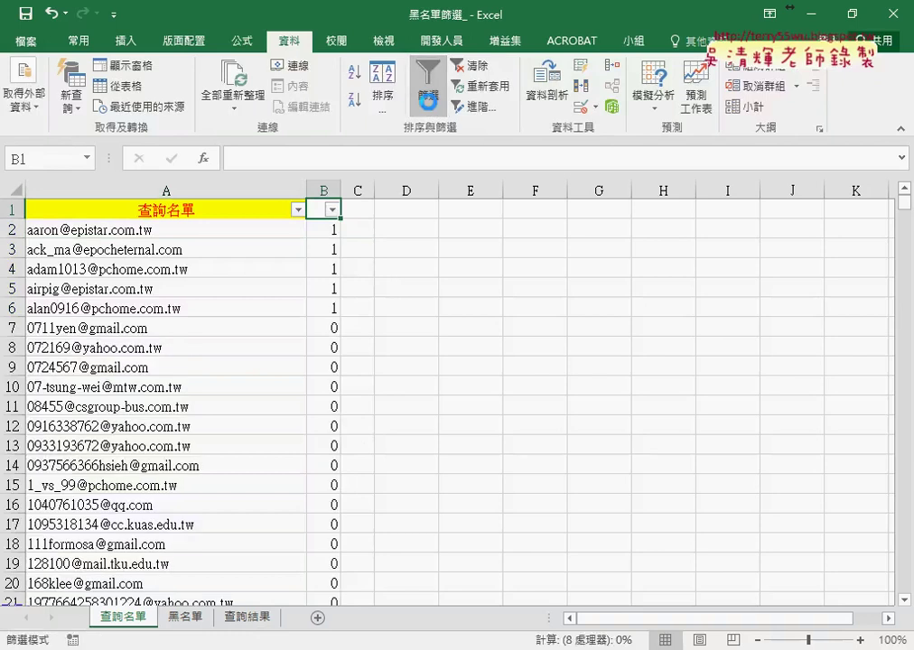
left_click(326, 230)
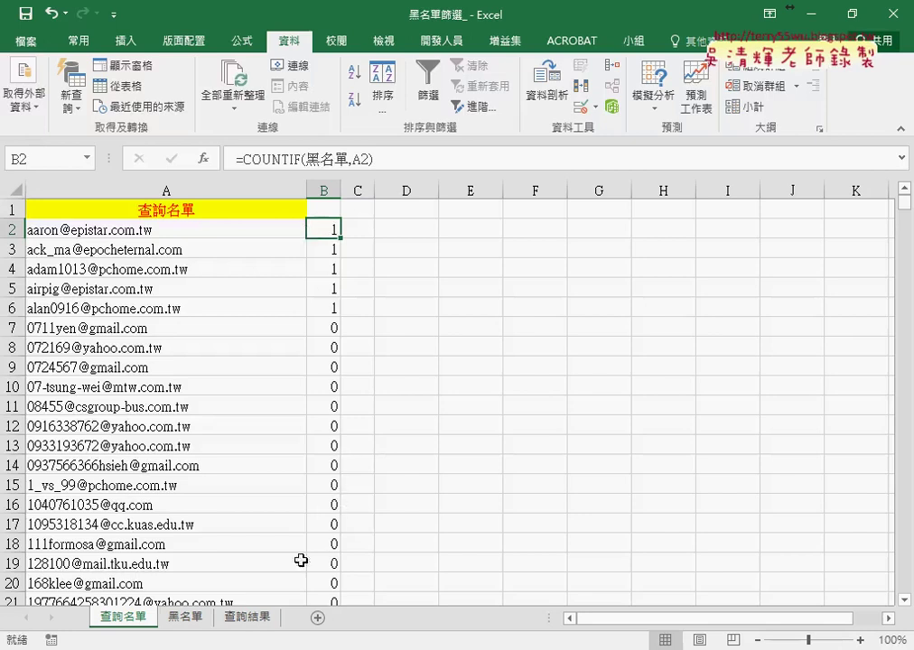
left_click(244, 617)
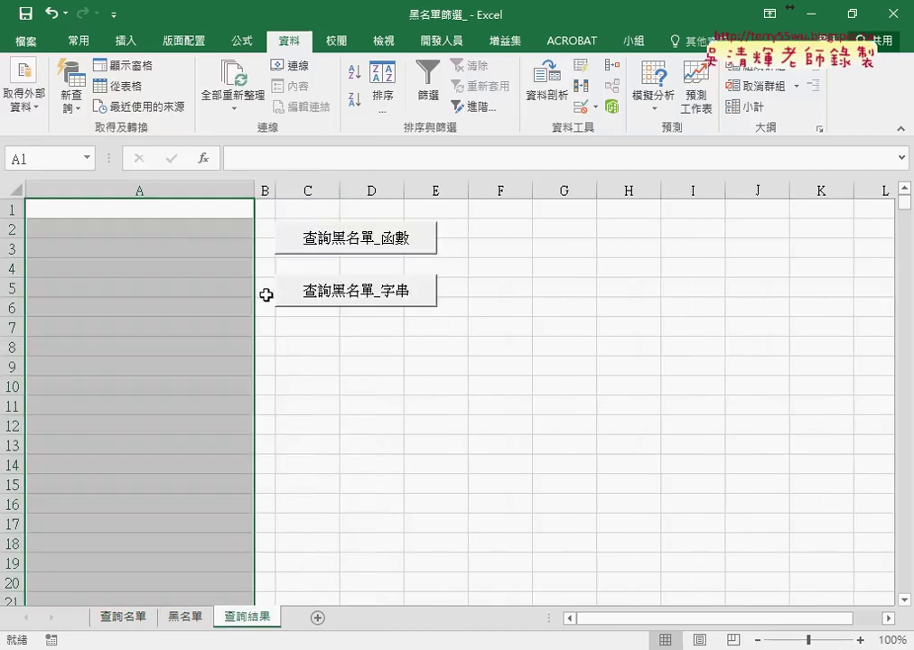
Step: Deselect column A on 查詢結果 by selecting D7, and bring up the Developer ribbon
left_click(384, 330)
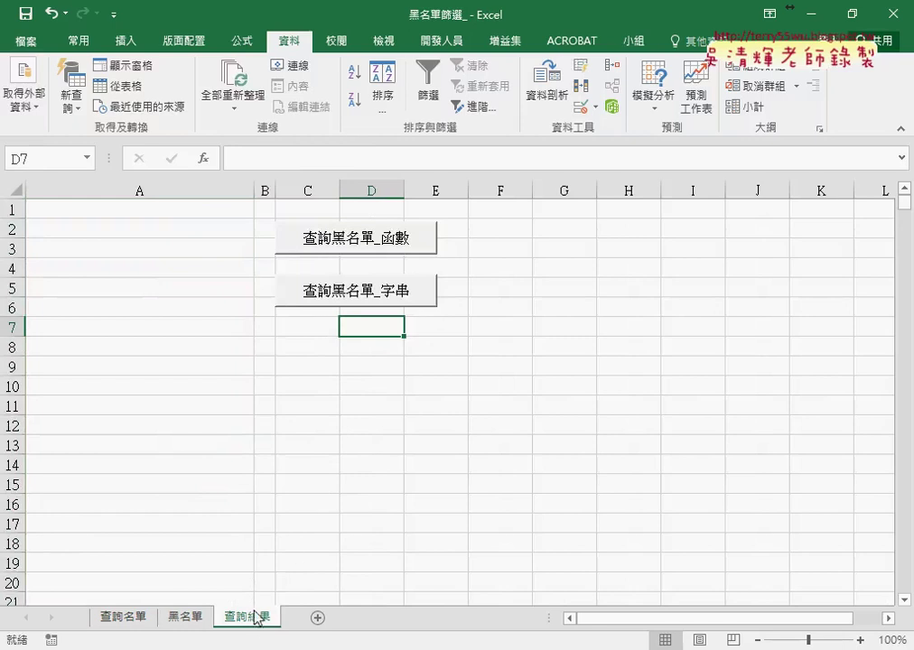
left_click(126, 624)
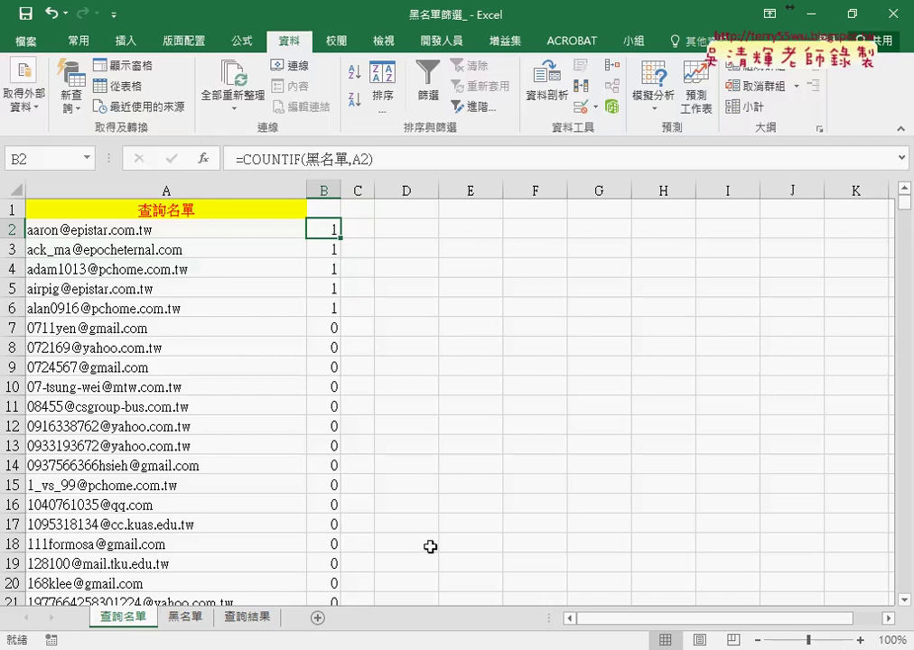
left_click(258, 621)
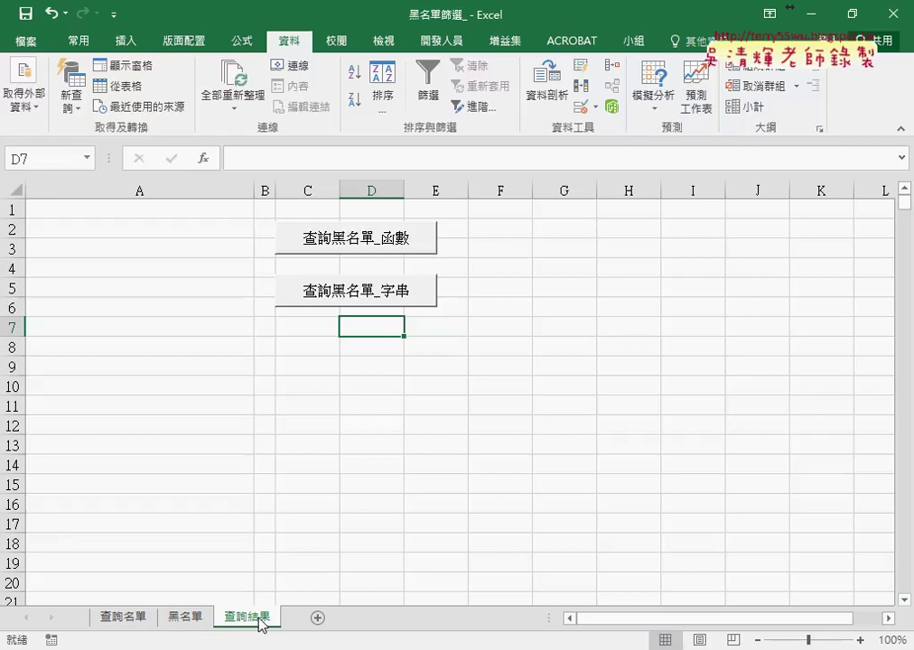
left_click(454, 42)
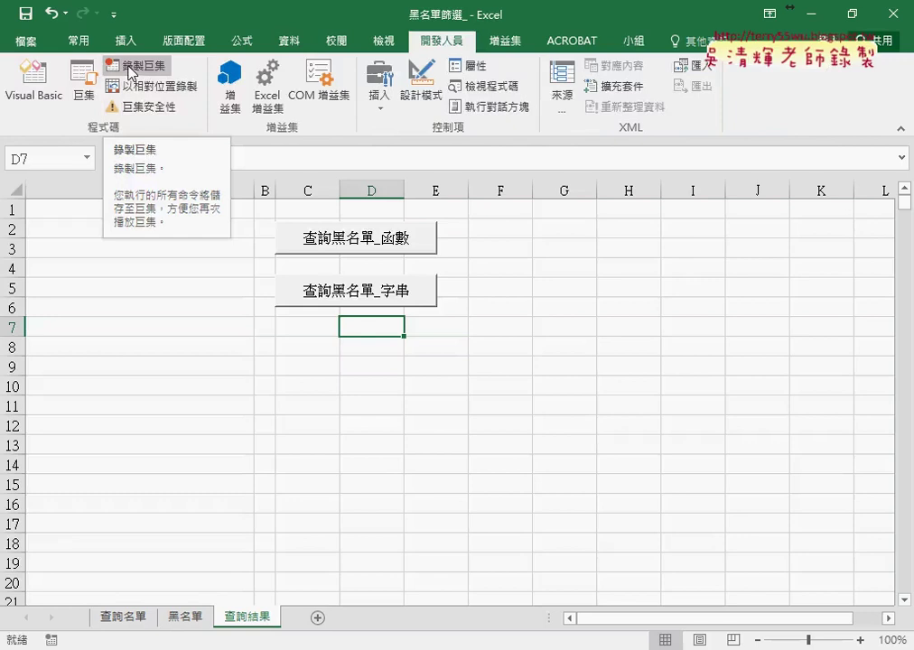
Step: Record a new macro named 黑名單篩選, replacing the existing macro of that name
left_click(132, 66)
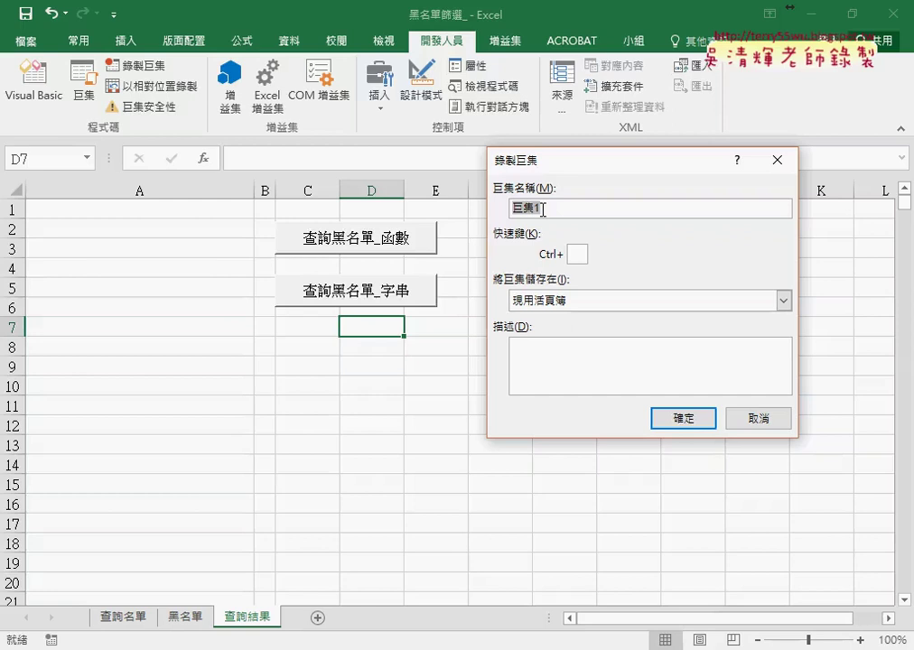
type("黑ㄇ一")
type("名ㄉㄢ單ㄕ篩")
type("選")
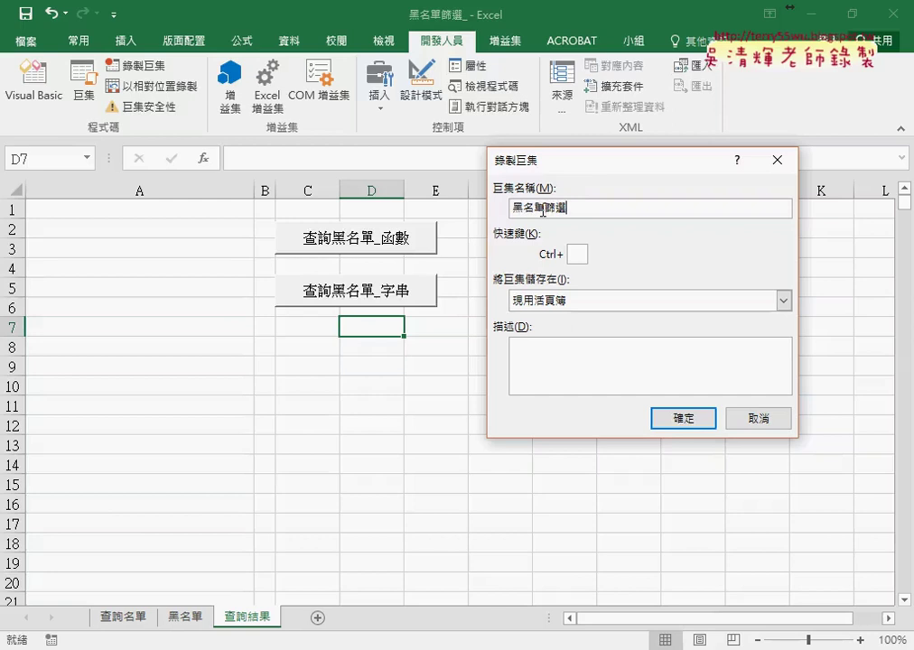
left_click(685, 423)
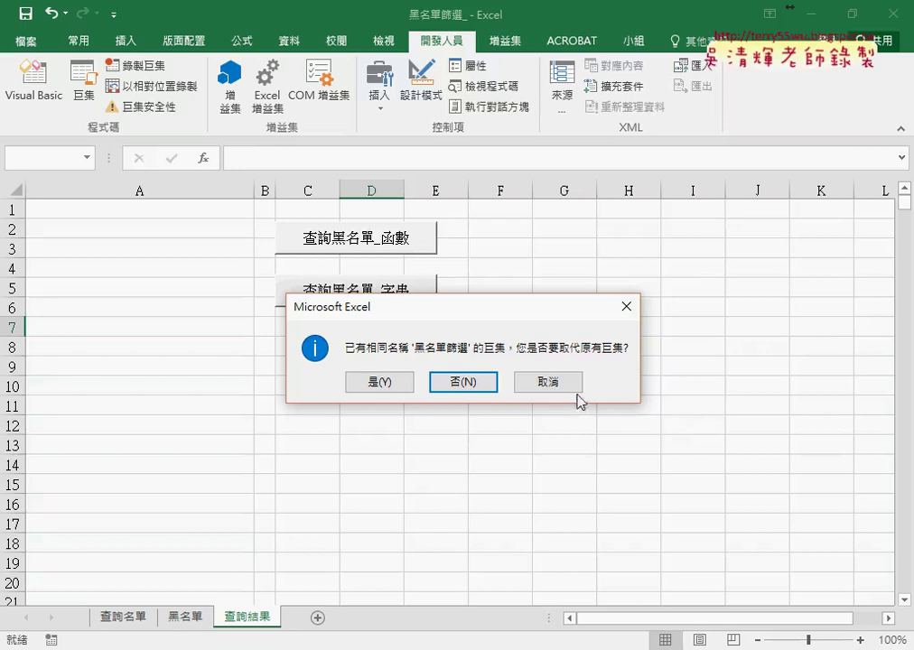
left_click(373, 384)
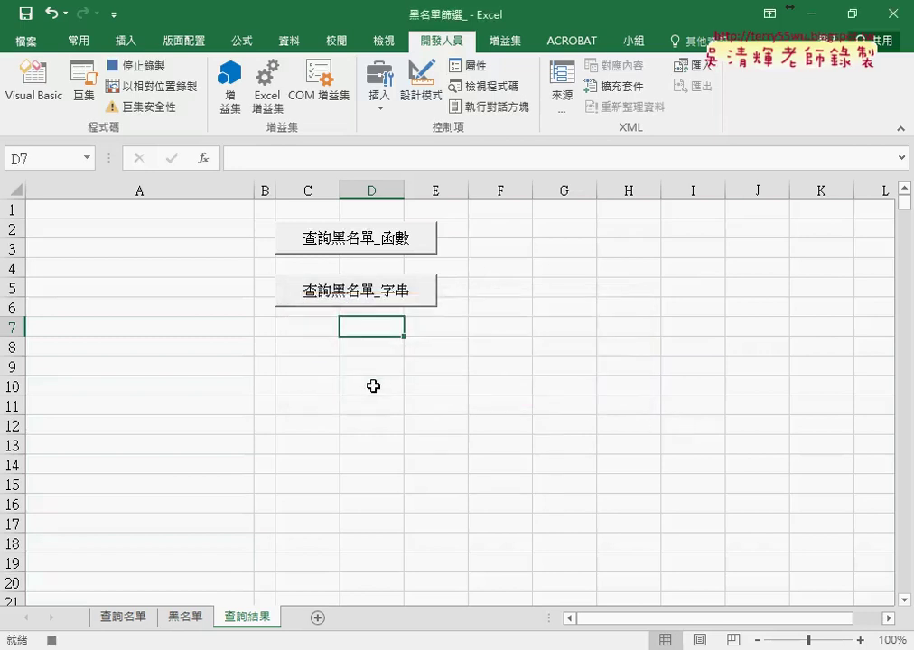
Step: Re-enter the COUNTIF(黑名單,A2) formula in B2 of 查詢名單 and fill it down column B
left_click(124, 618)
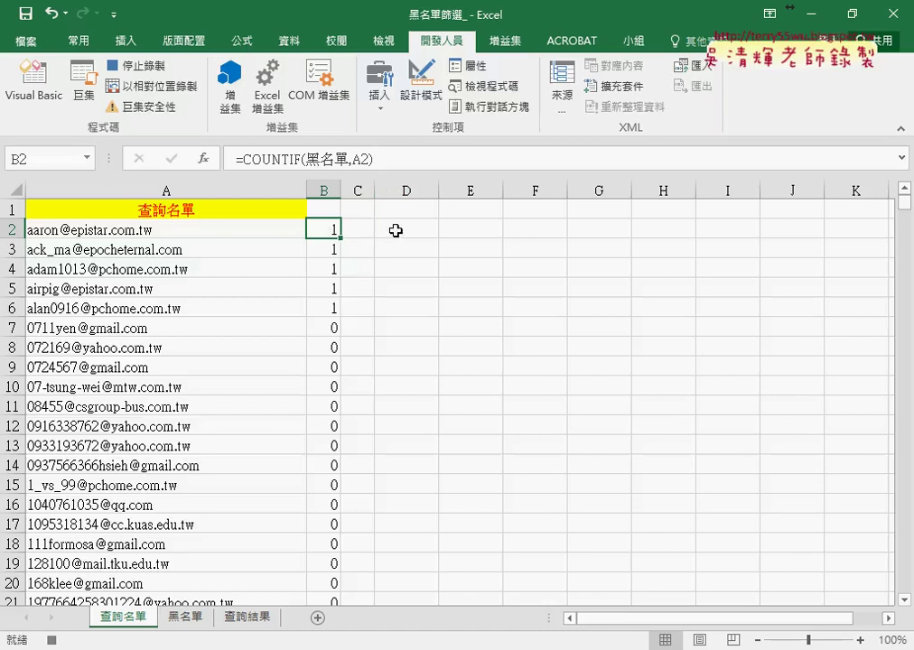
left_click(394, 228)
left_click(318, 230)
key("F2")
left_click(173, 160)
double_click(342, 239)
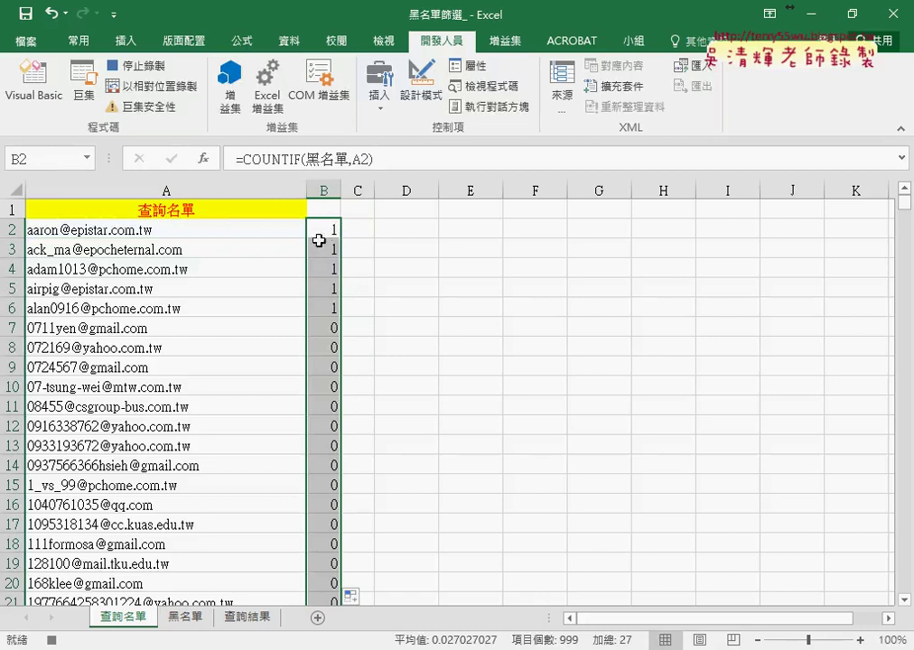
left_click(326, 209)
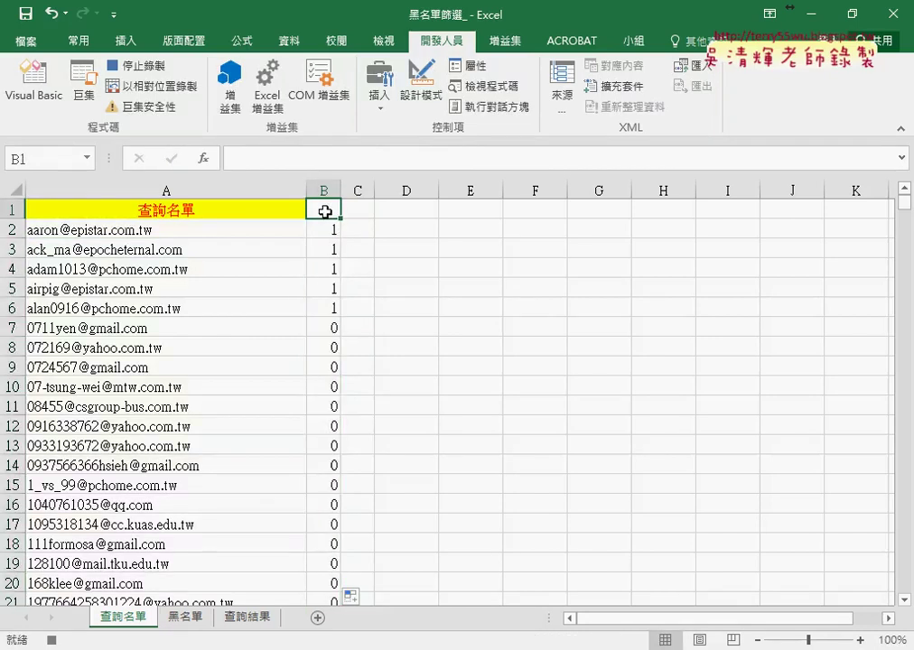
Step: Filter the 查詢名單 list so column B shows only rows with value 1
left_click(289, 40)
left_click(428, 86)
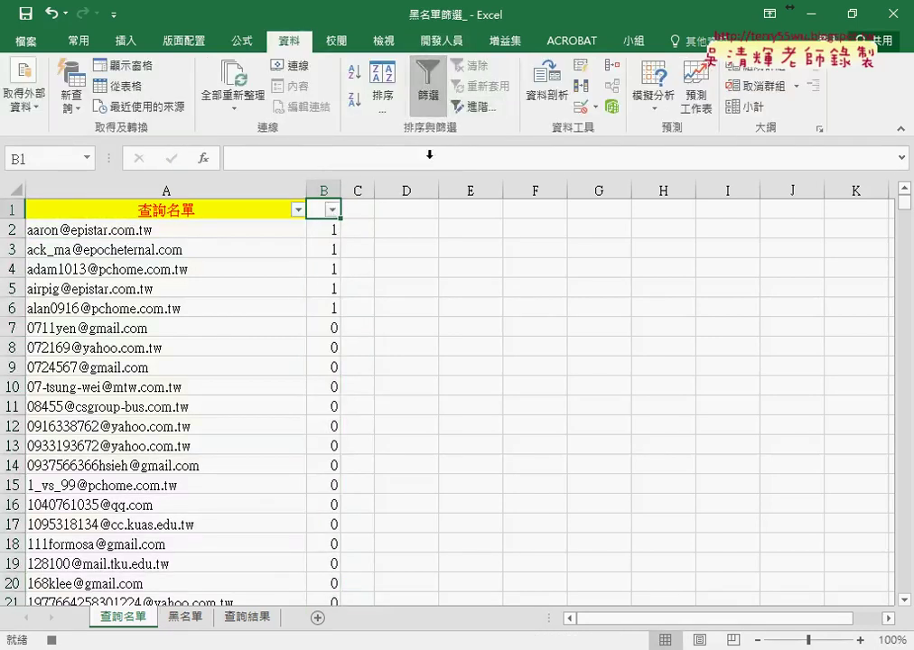
left_click(332, 209)
left_click(154, 383)
left_click(155, 409)
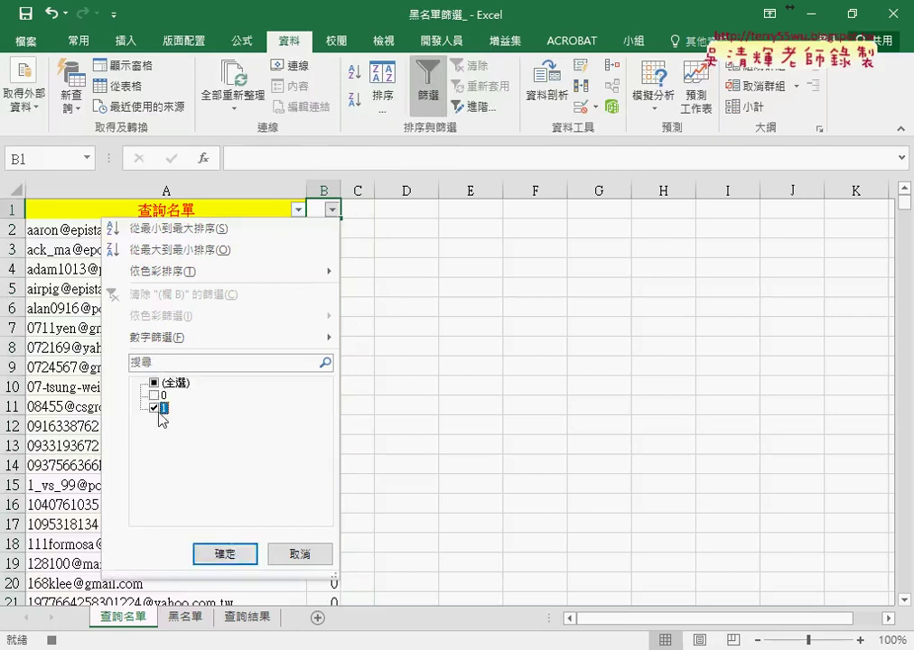
left_click(237, 553)
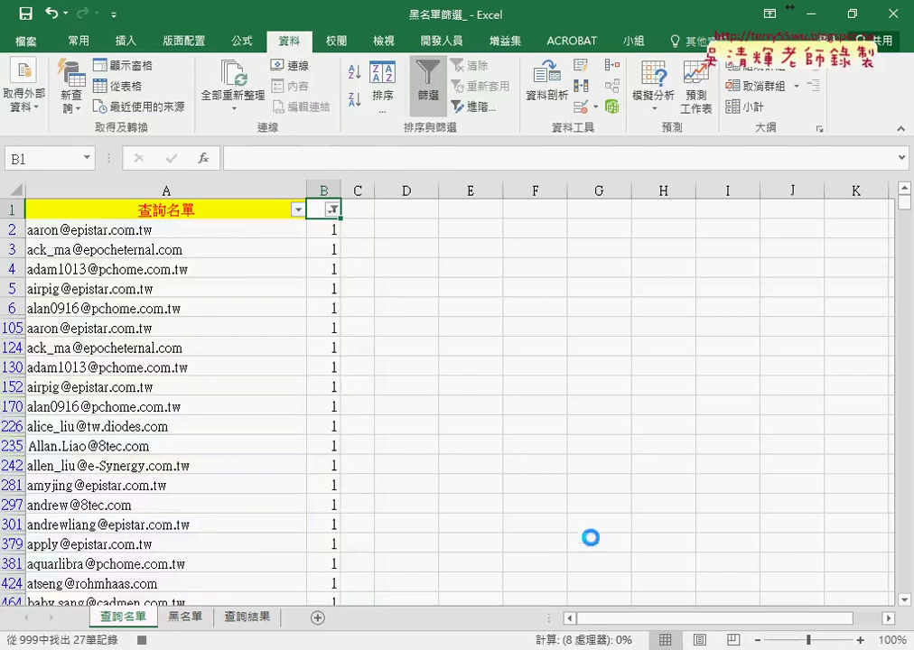
Step: Copy the 27 filtered e-mail addresses from A2 downward
left_click(218, 231)
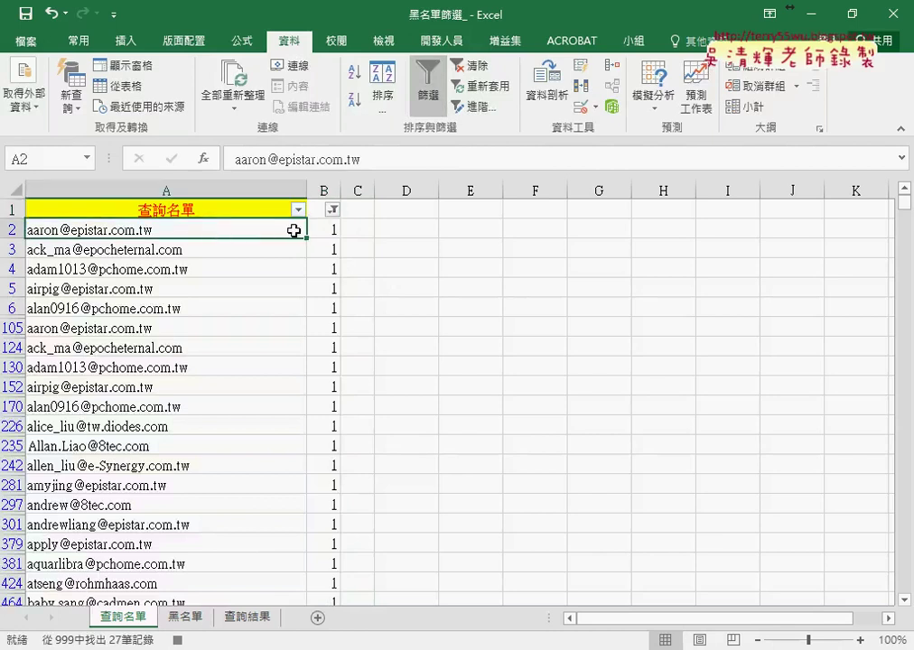
key("ctrl+shift+Down")
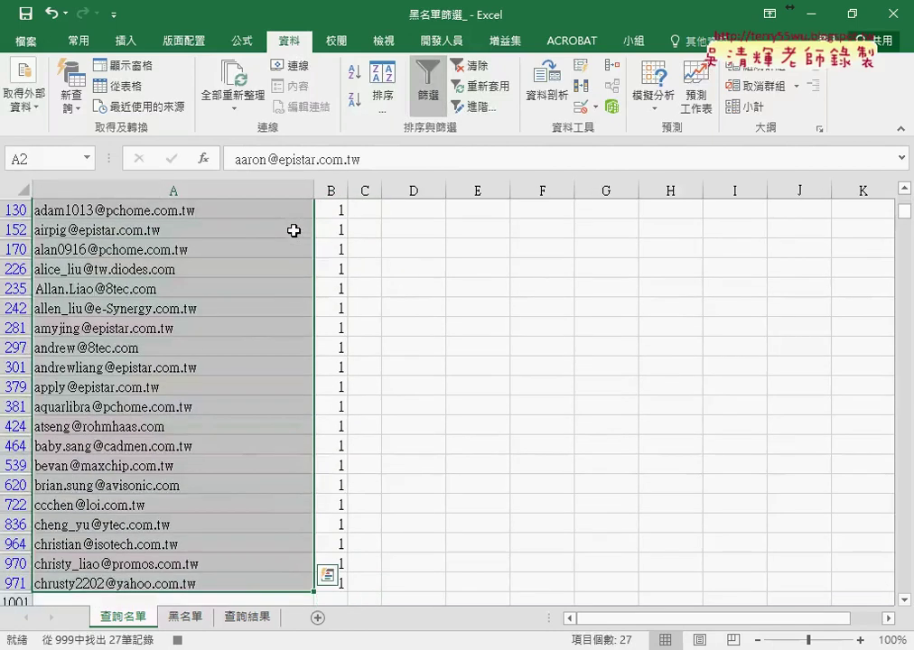
key("ctrl+c")
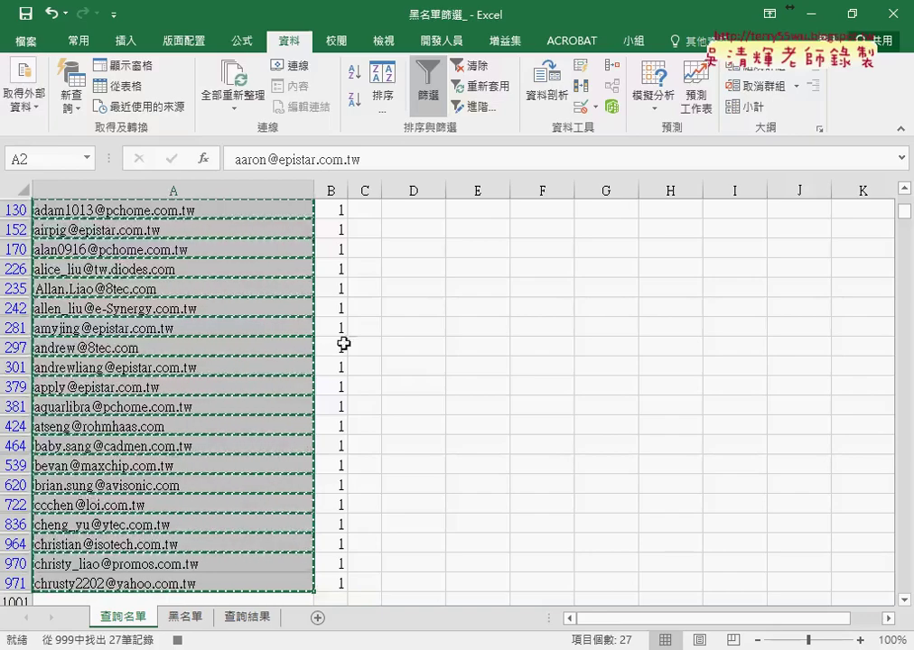
Step: Paste the 27 addresses into 查詢結果 starting at A1, then stop the macro recording
left_click(246, 618)
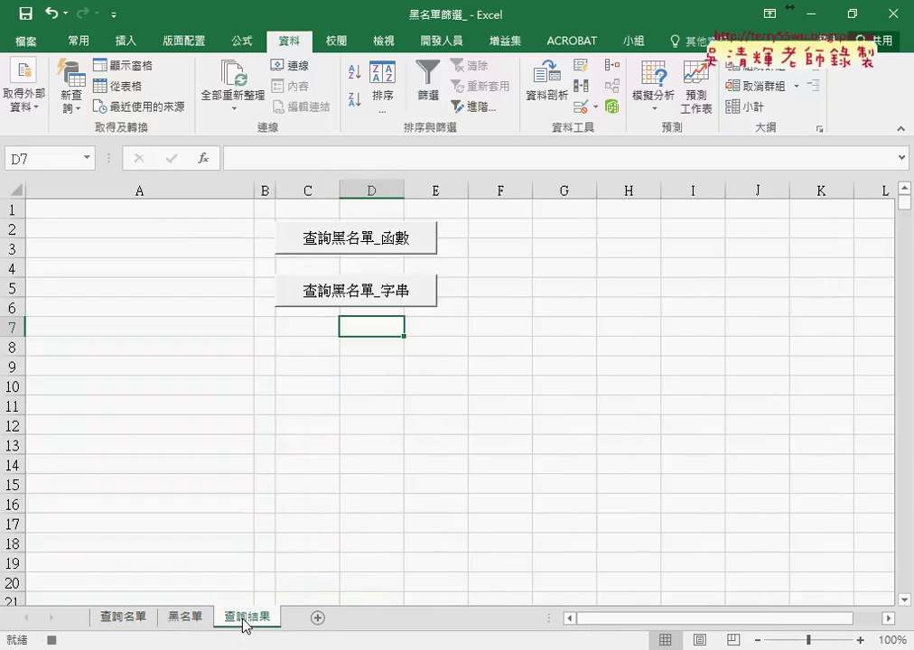
left_click(167, 205)
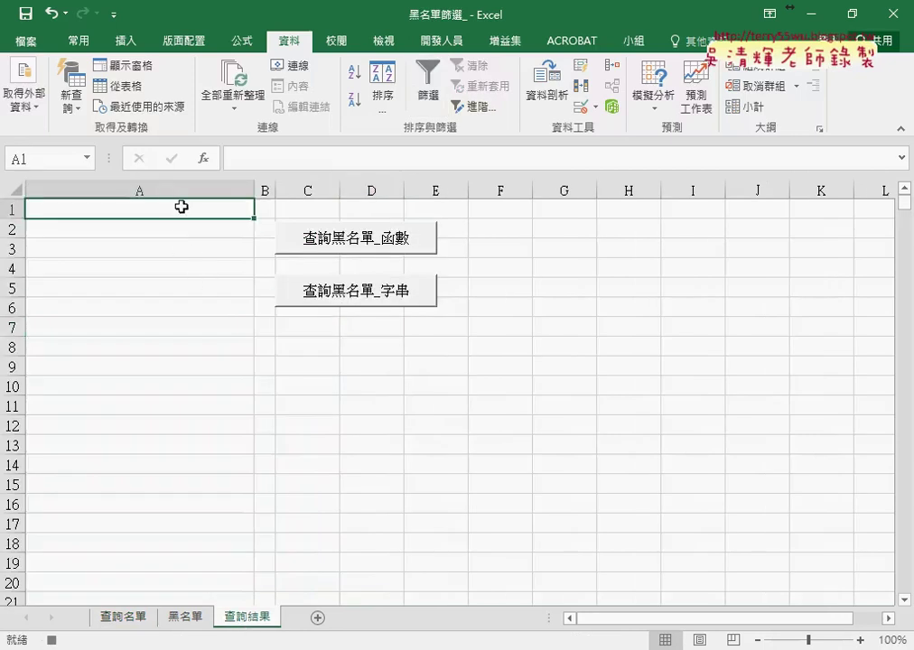
key("ctrl+v")
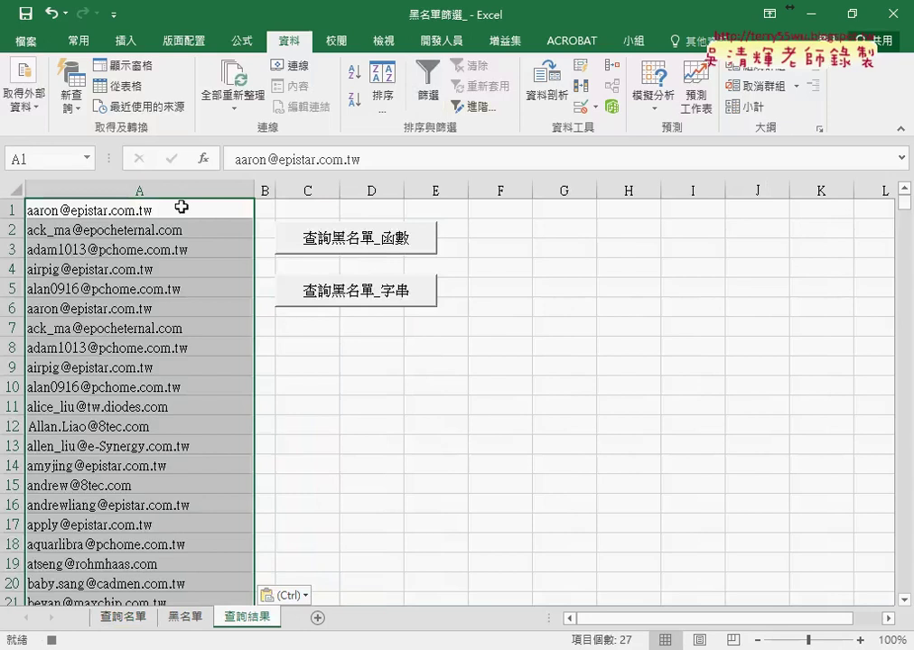
left_click(445, 45)
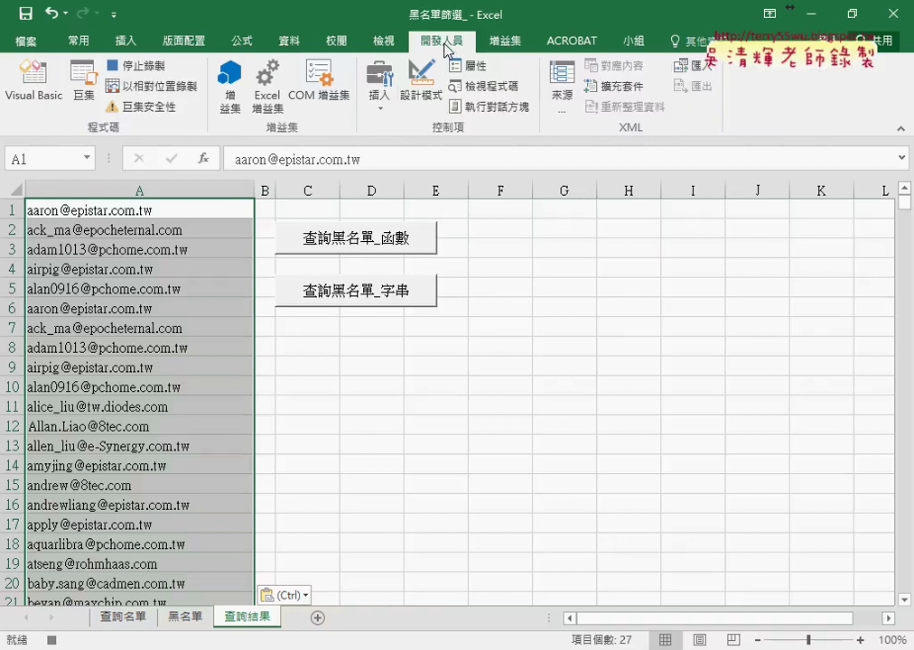
left_click(141, 67)
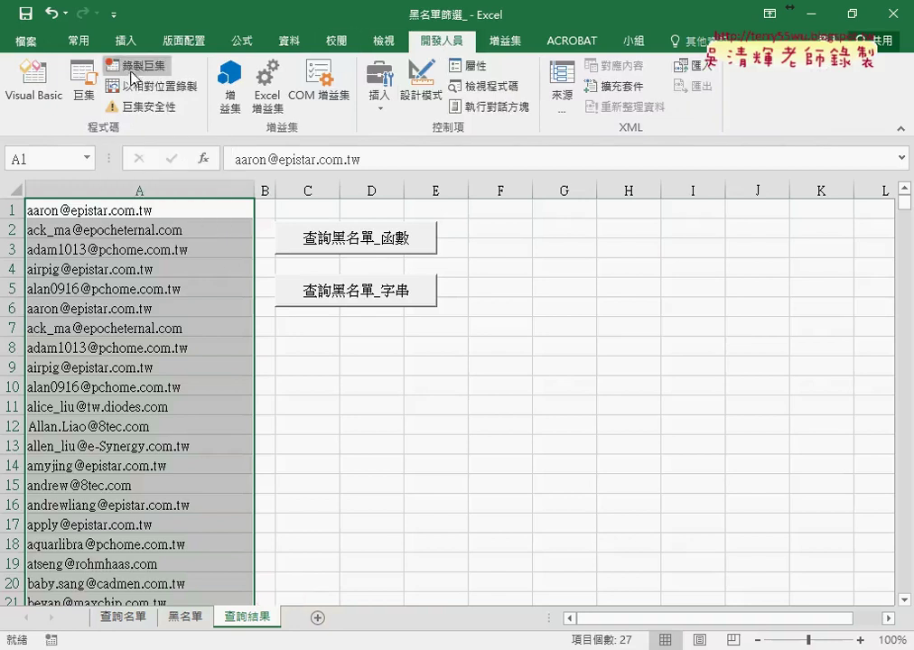
Step: Open the 黑名單篩選 macro in the VBA editor from the Macro list
left_click(87, 100)
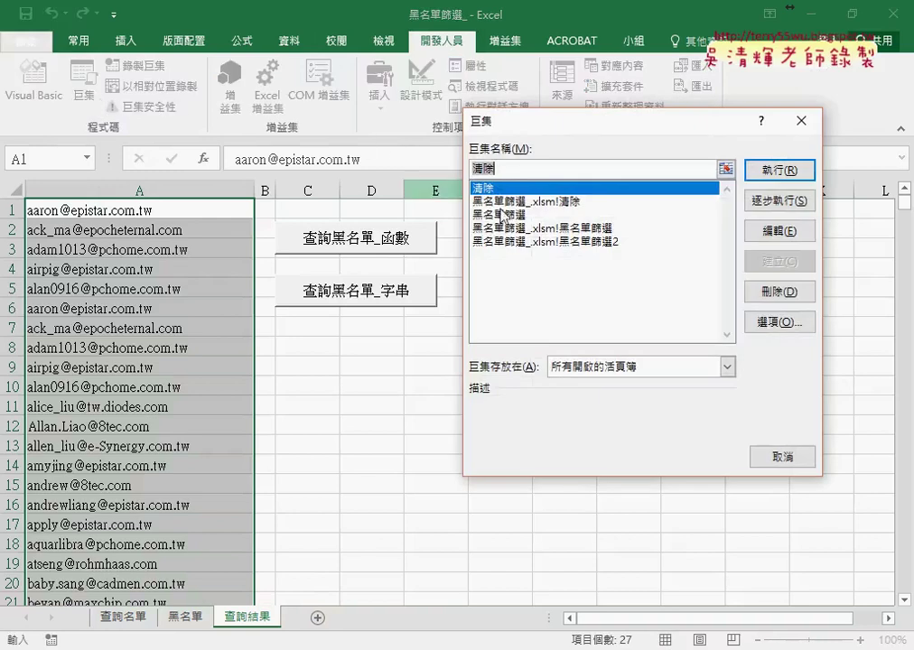
left_click(531, 216)
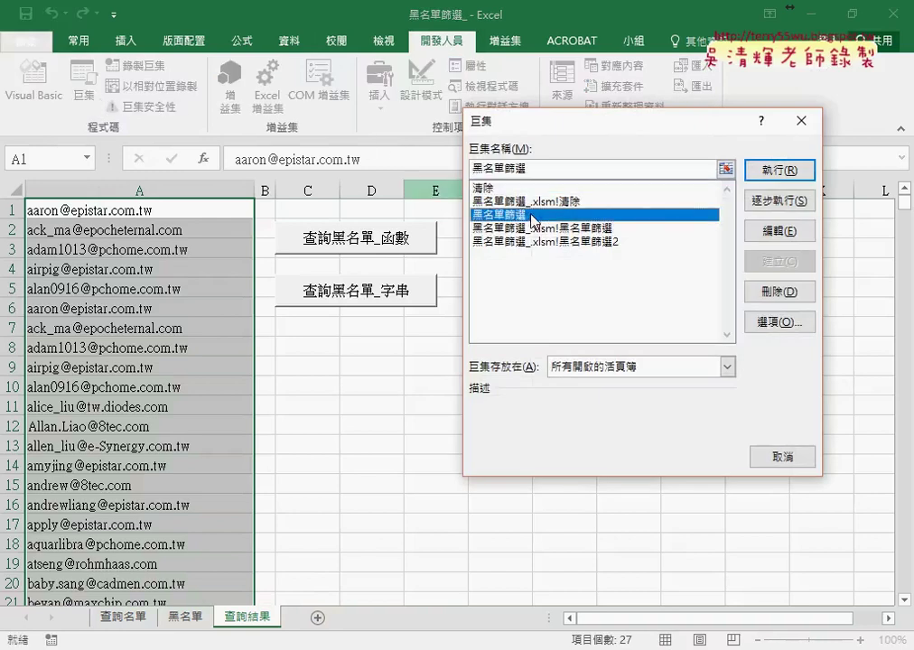
left_click(789, 237)
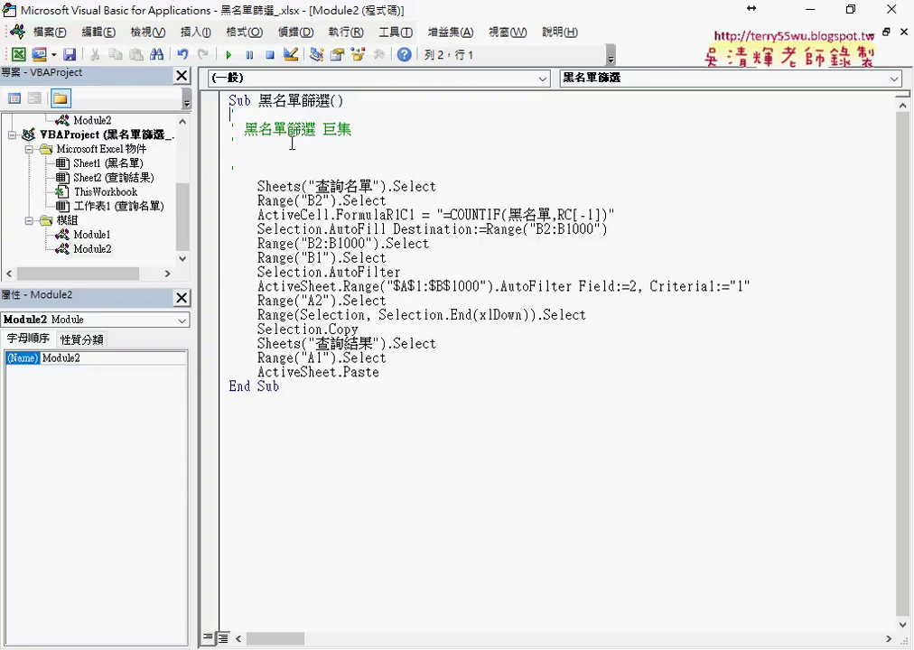
Step: Delete 黑名單篩選's generated comment lines and shrink the VBA window so the sheet shows alongside
left_click_drag(272, 167, 223, 117)
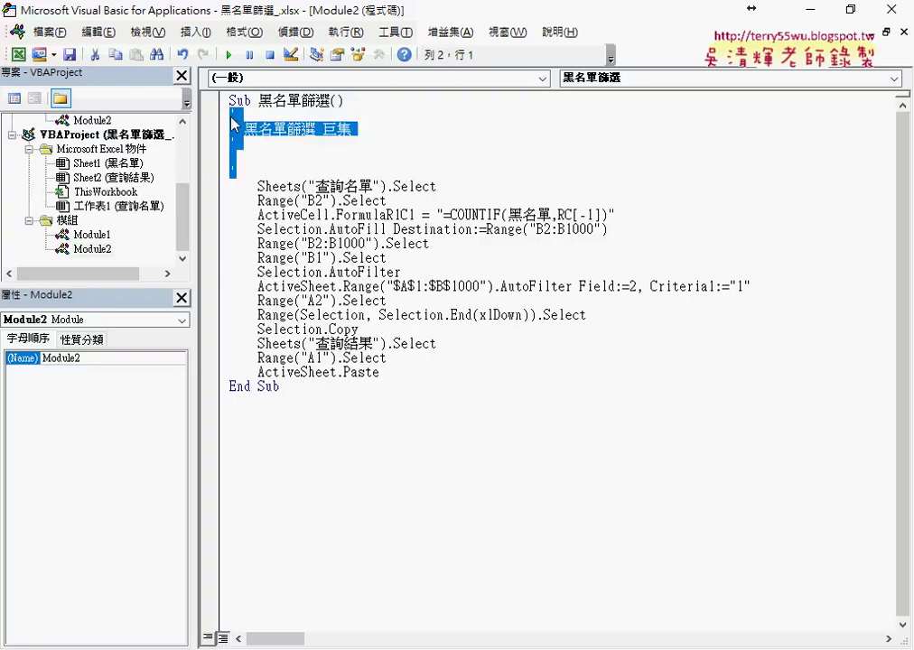
key("Delete")
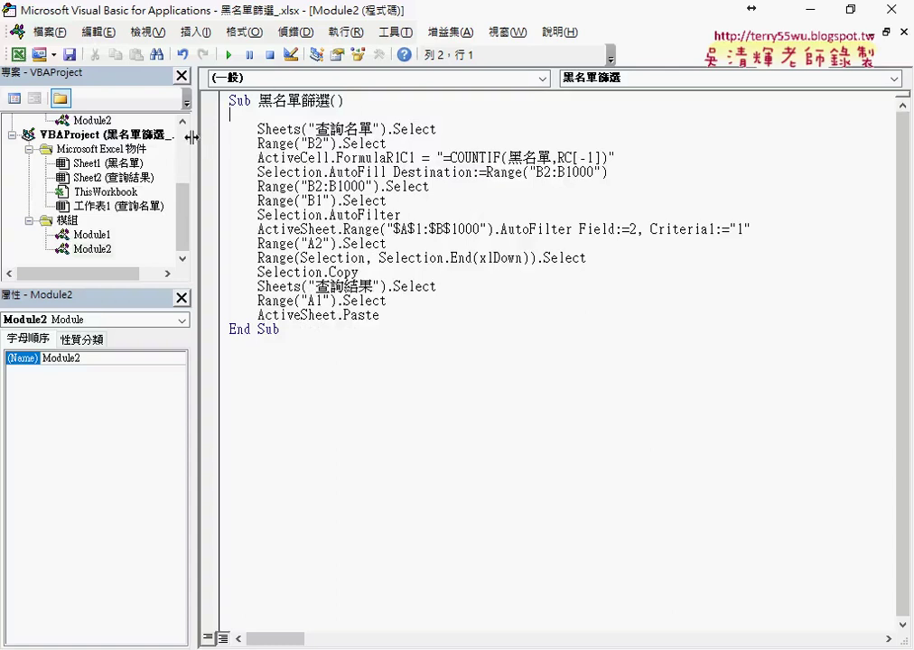
left_click_drag(191, 136, 135, 109)
double_click(261, 18)
left_click_drag(261, 18, 525, 25)
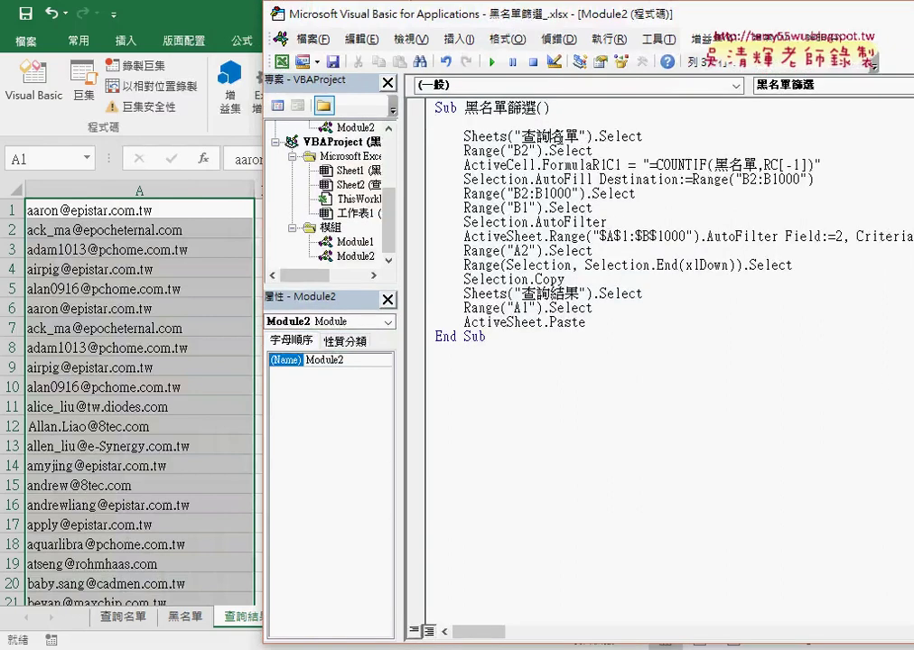
Step: Glance at the 查詢名單 sheet in Excel, then return to the VBA editor
key("alt+F11")
left_click(122, 623)
scroll(389, 390, "up", 2)
scroll(389, 391, "up", 2)
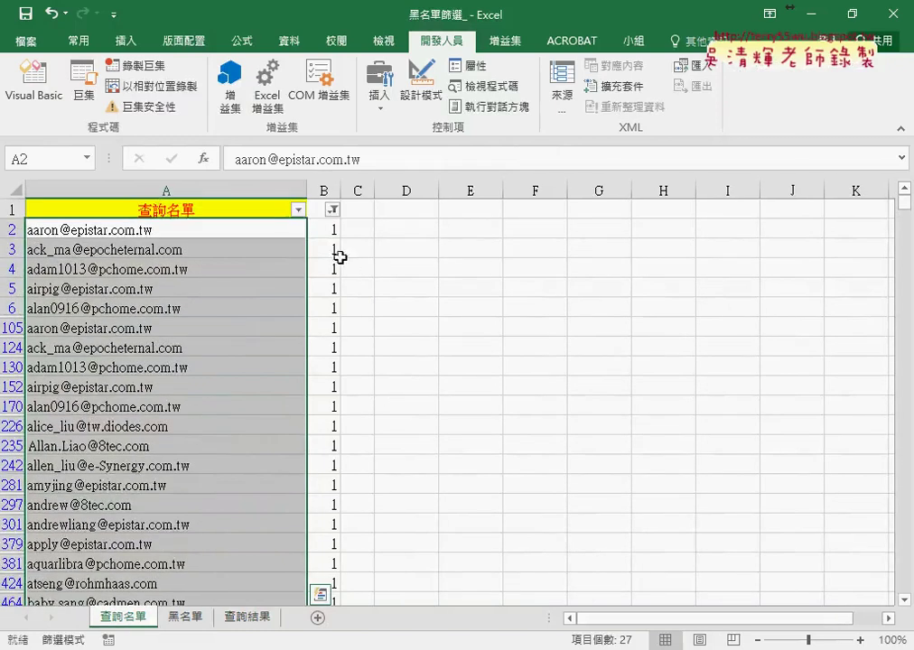
mouse_move(522, 627)
left_click(644, 586)
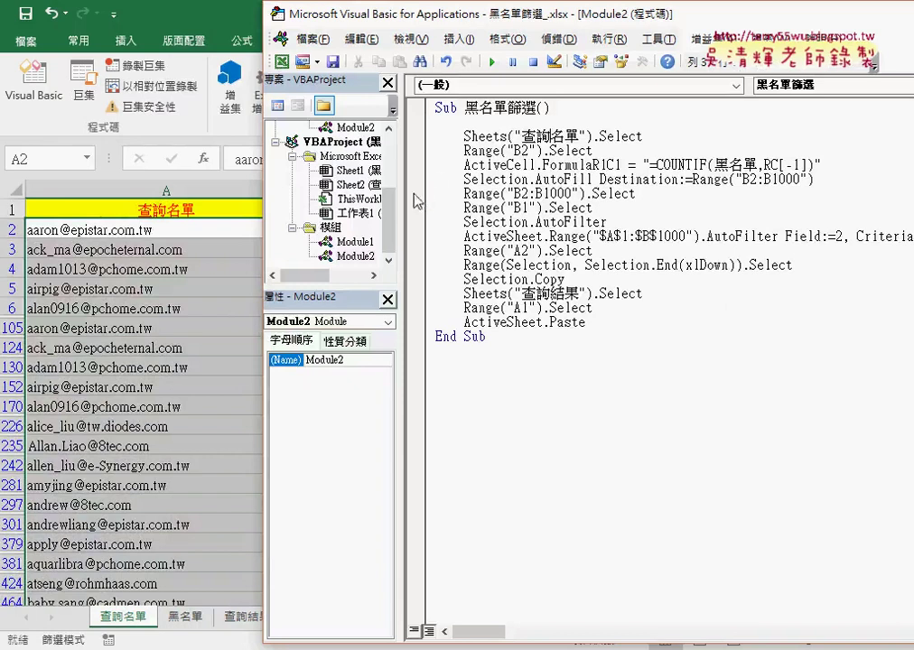
Step: Widen the Project pane and open Module2 and Module1 of the .xlsm workbook
left_click_drag(399, 192, 439, 195)
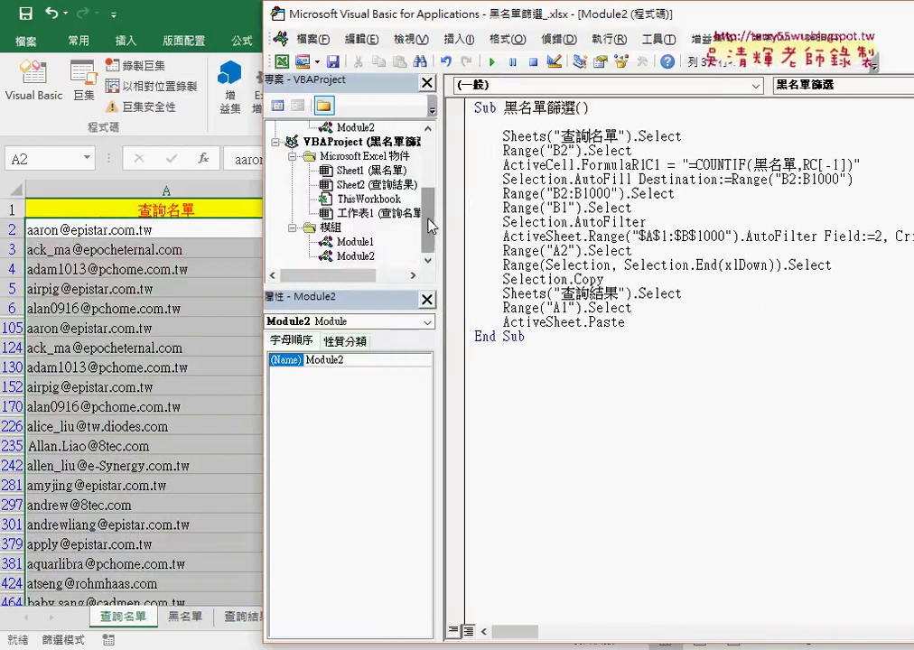
scroll(434, 172, "down", 1)
scroll(436, 169, "up", 1)
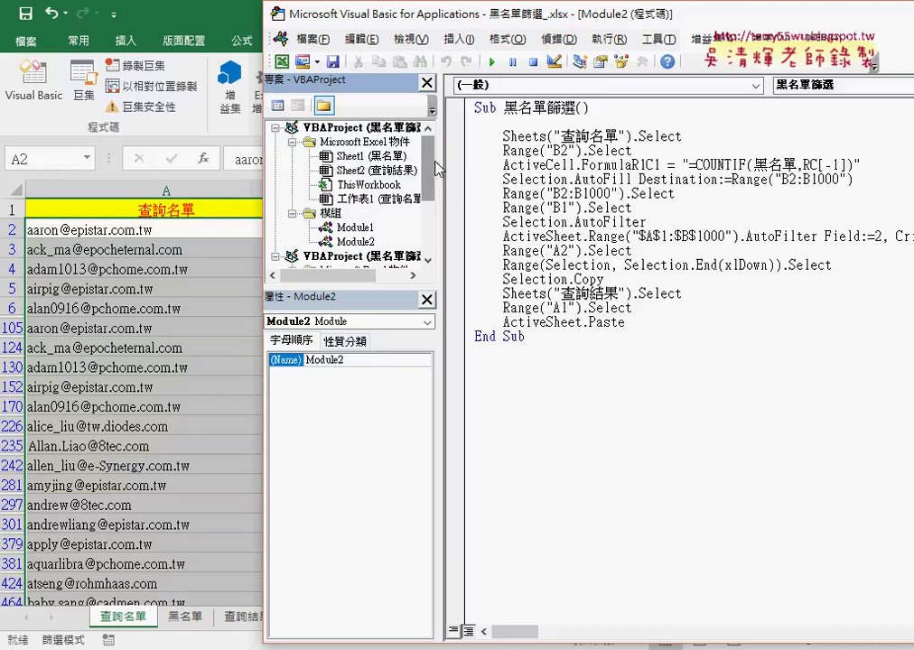
left_click_drag(442, 167, 553, 160)
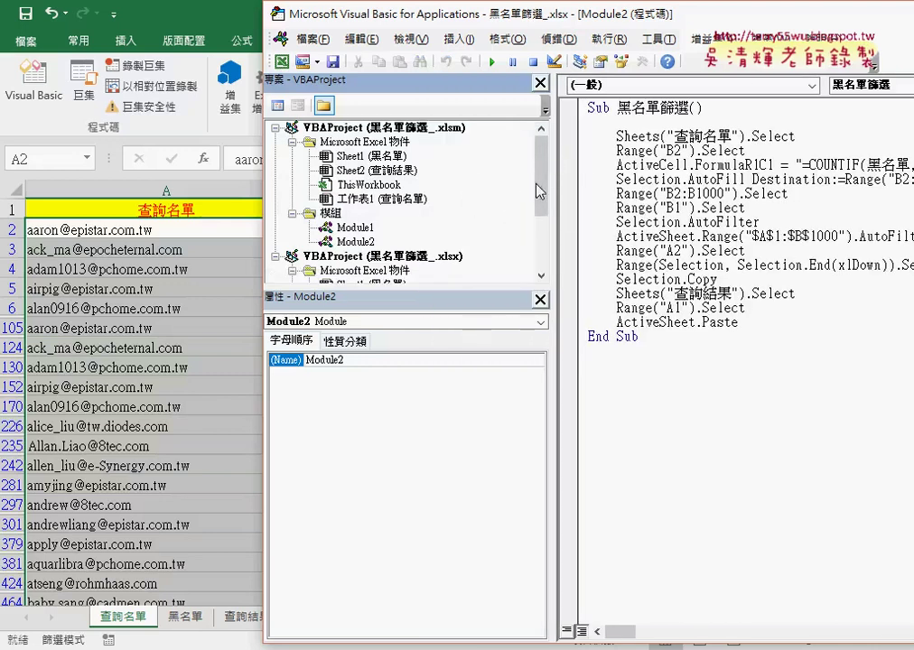
double_click(359, 242)
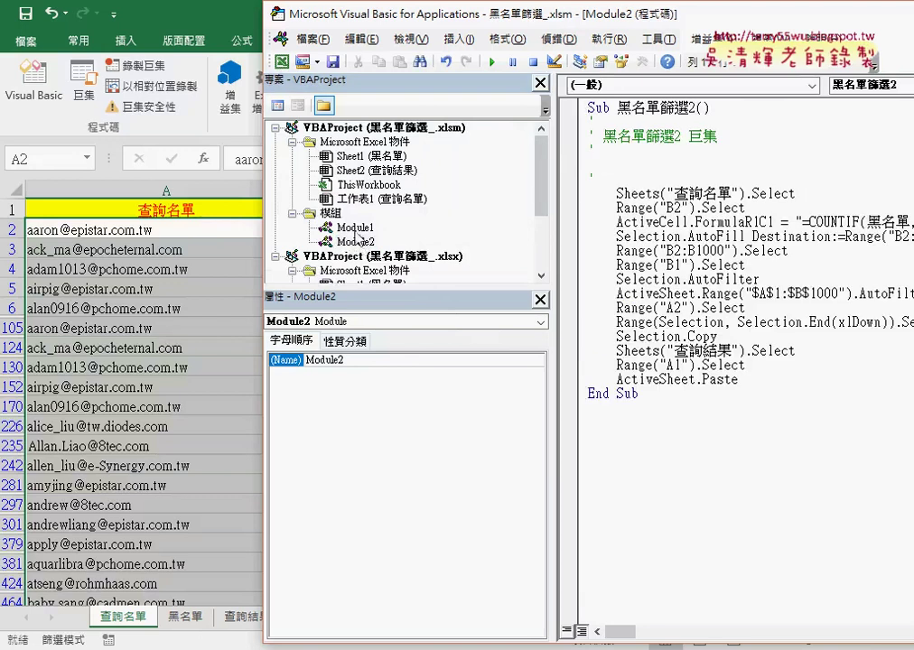
double_click(357, 228)
scroll(545, 273, "down", 3)
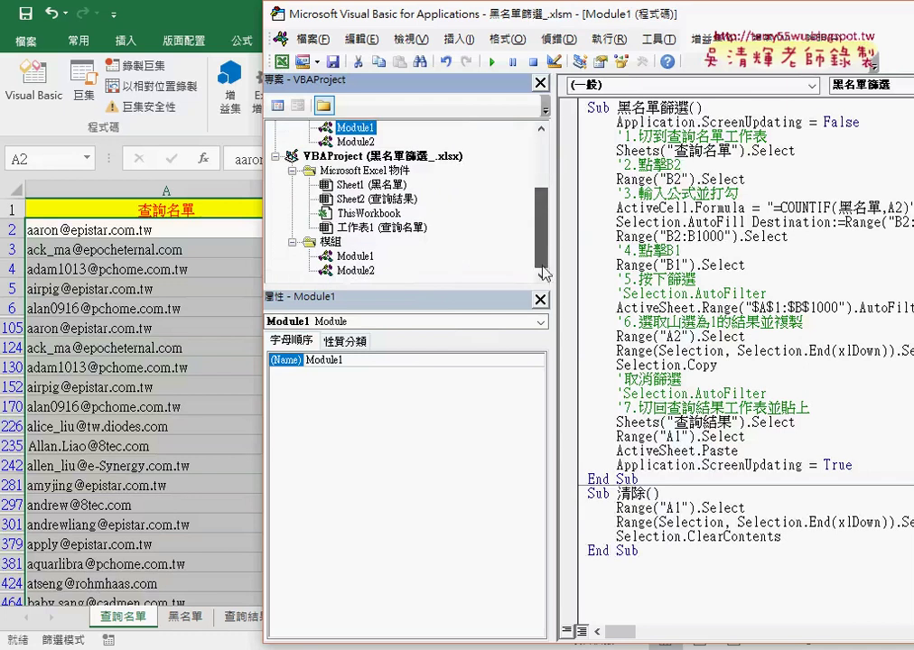
Step: Compare the .xlsx and .xlsm Module2 code, ending on the .xlsx Module2's B2 line
double_click(353, 271)
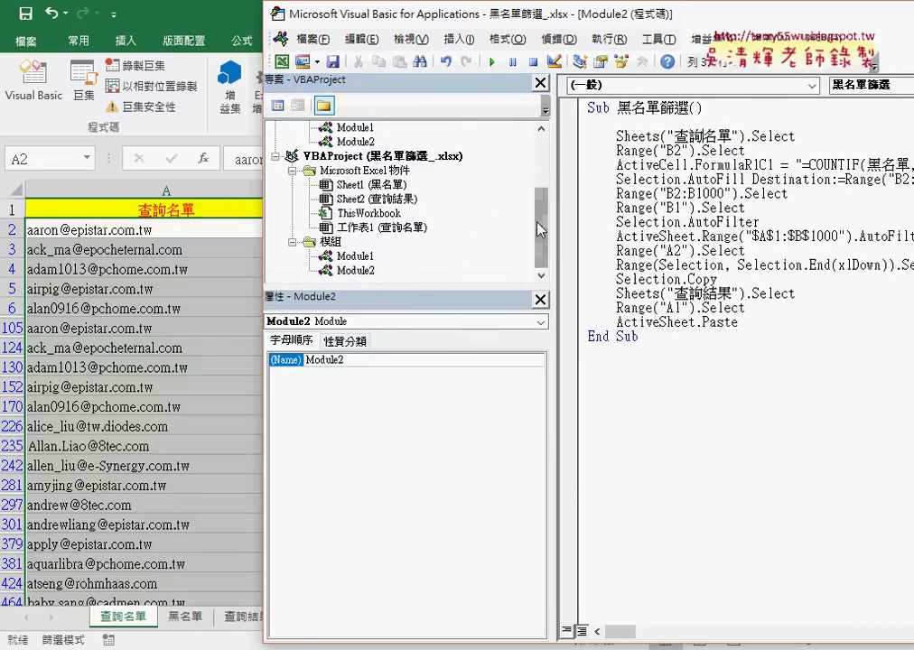
scroll(425, 175, "up", 3)
left_click(362, 242)
double_click(361, 242)
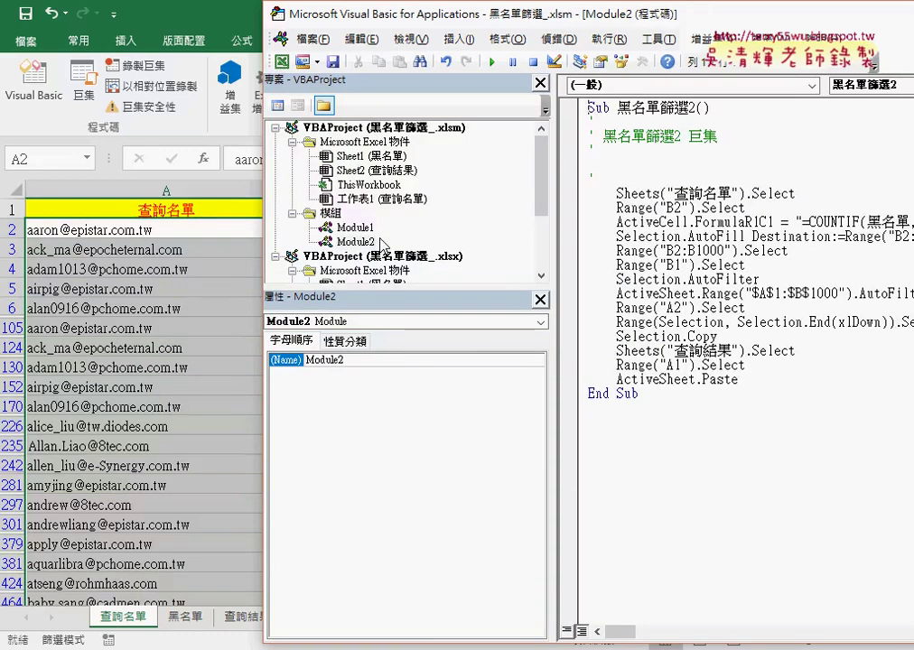
left_click_drag(541, 147, 547, 261)
double_click(355, 270)
left_click_drag(545, 27, 388, 30)
left_click(588, 152)
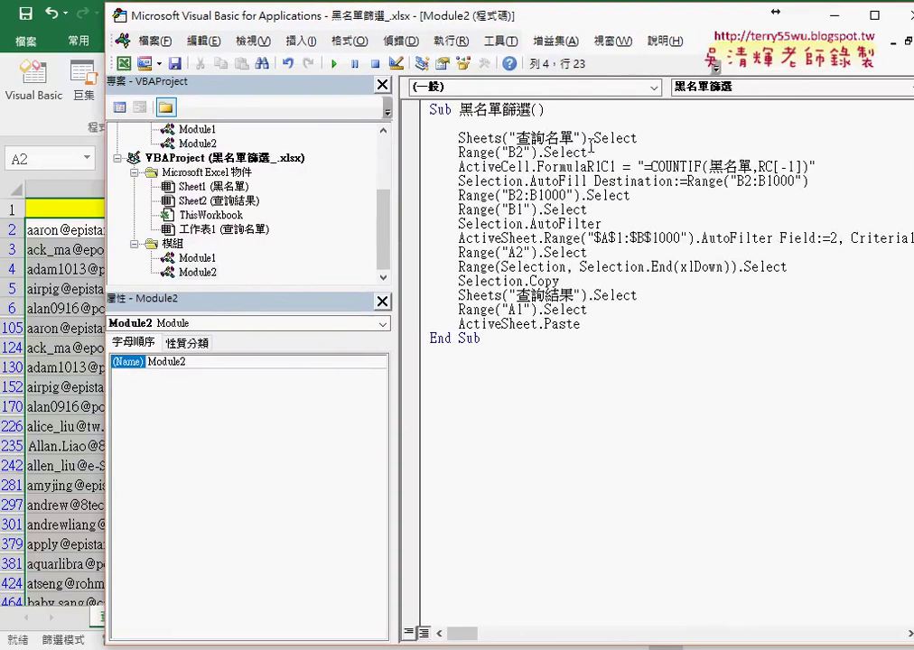
Step: Highlight the B2 reference, COUNTIF formula and B2:B1000 fill range in the macro
left_click_drag(412, 25, 649, 36)
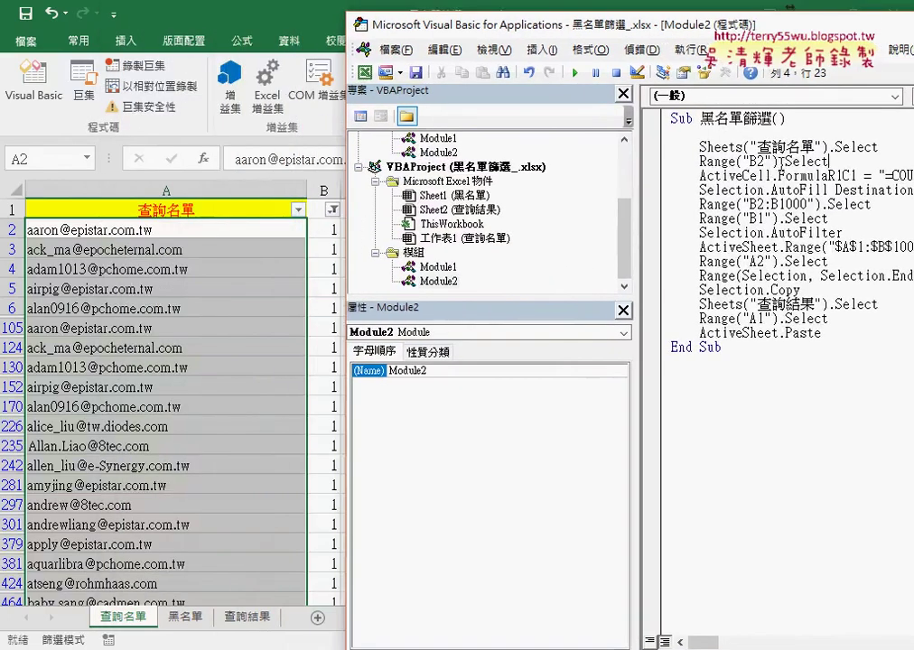
double_click(773, 160)
left_click_drag(777, 161, 723, 160)
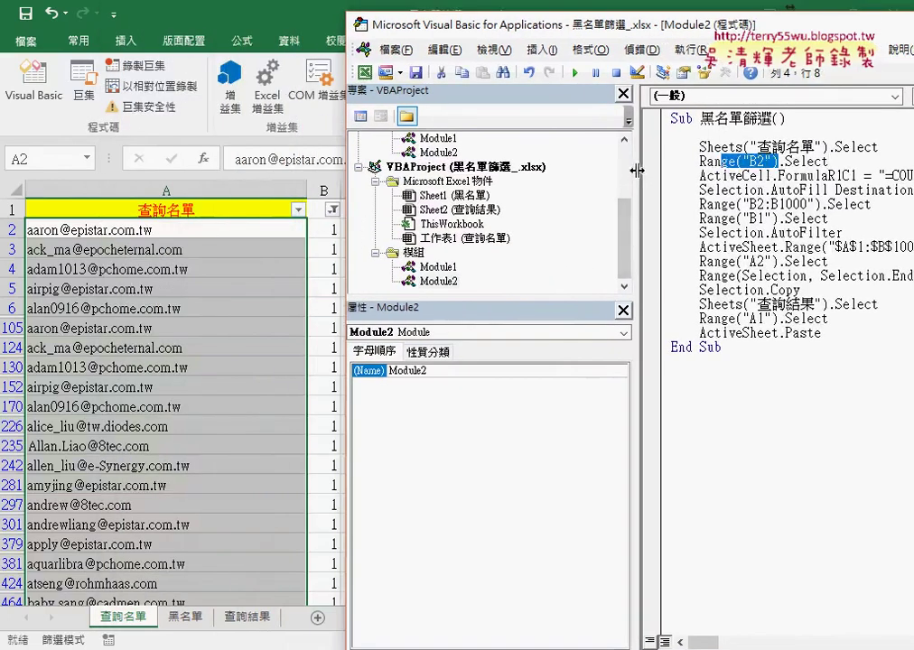
left_click_drag(637, 168, 496, 168)
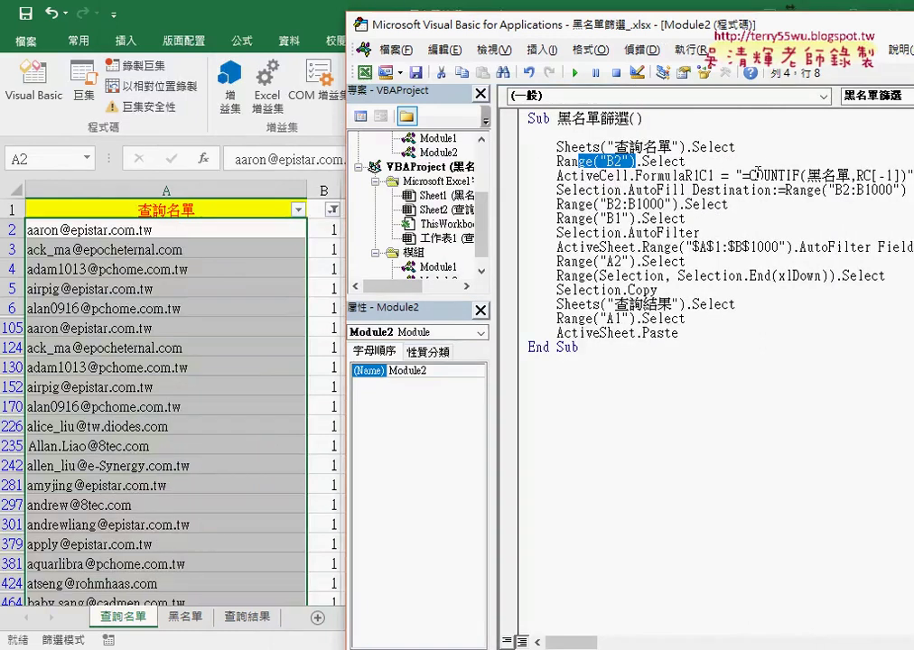
left_click_drag(576, 27, 500, 33)
left_click_drag(832, 180, 666, 180)
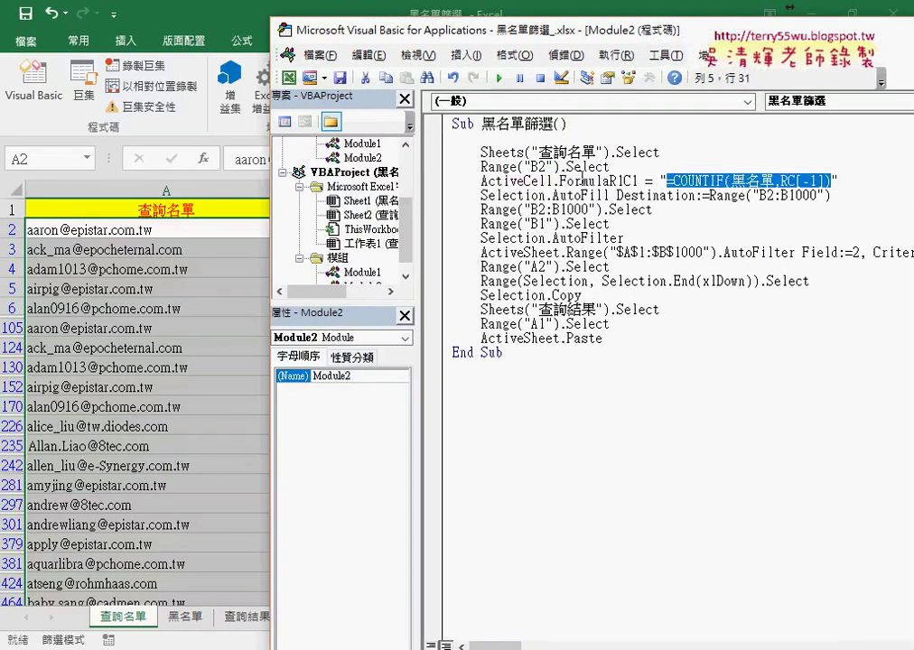
left_click(714, 195)
left_click_drag(759, 195, 819, 196)
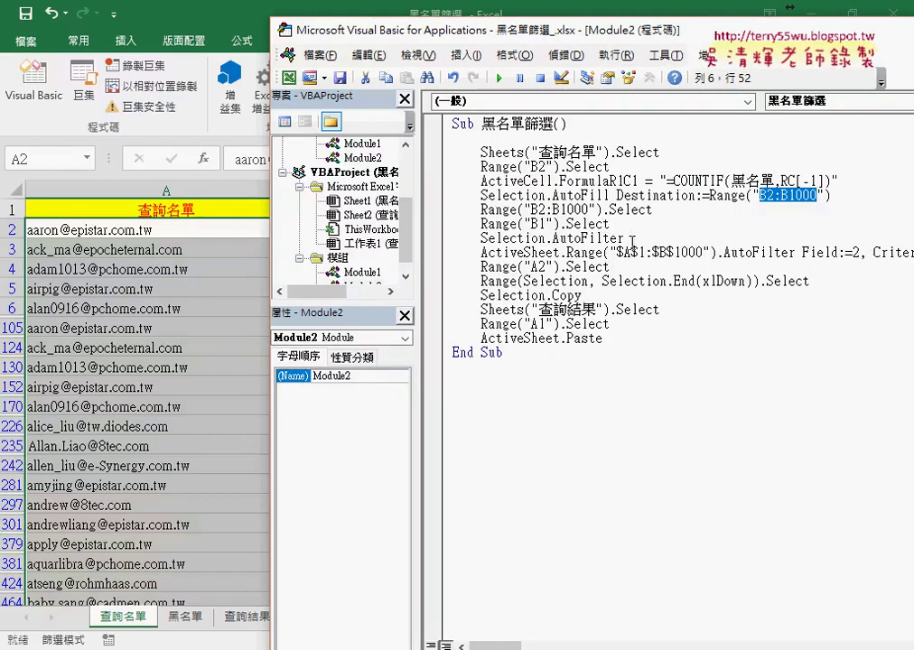
Step: Highlight AutoFilter, Field:=2 and criteria "1", then place the caret after ActiveSheet.Paste
left_click_drag(537, 27, 399, 26)
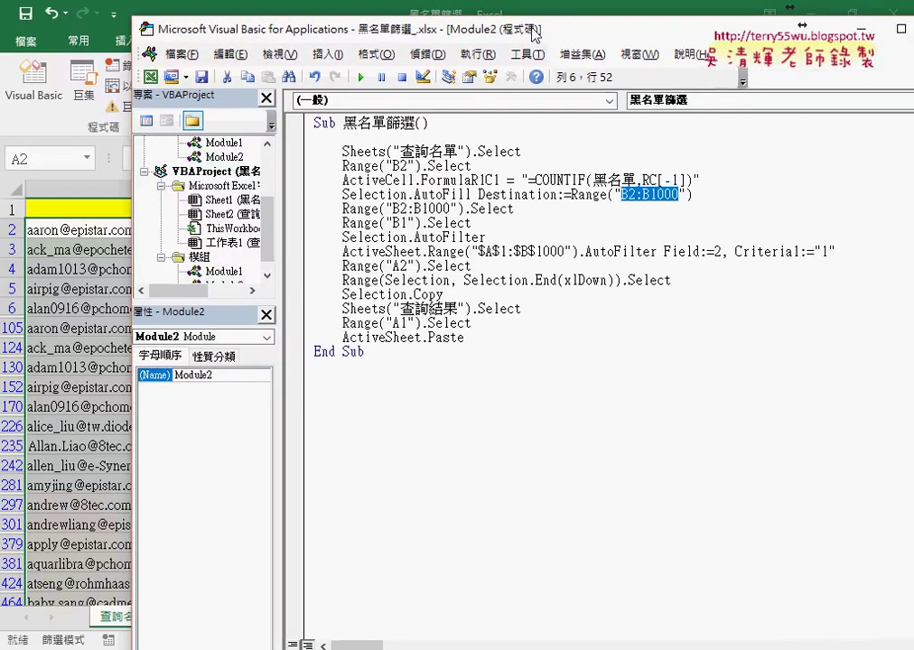
left_click_drag(586, 251, 656, 251)
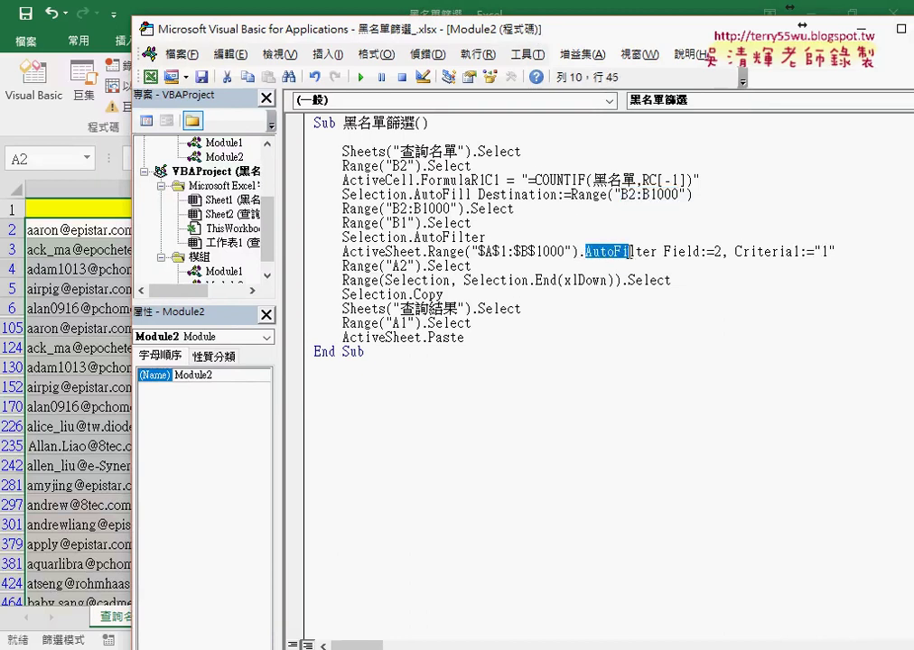
left_click_drag(722, 252, 663, 253)
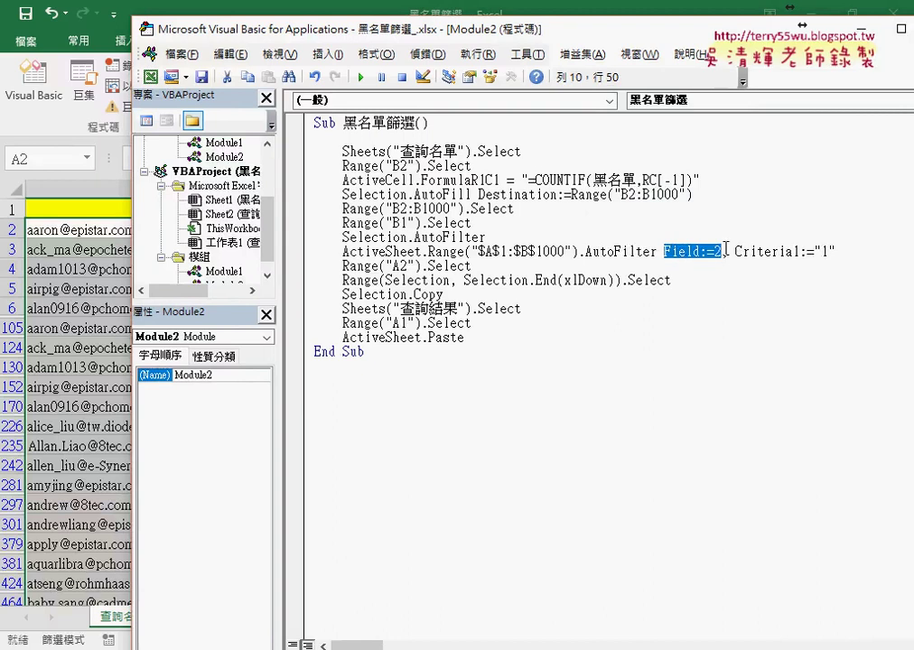
left_click_drag(721, 252, 714, 252)
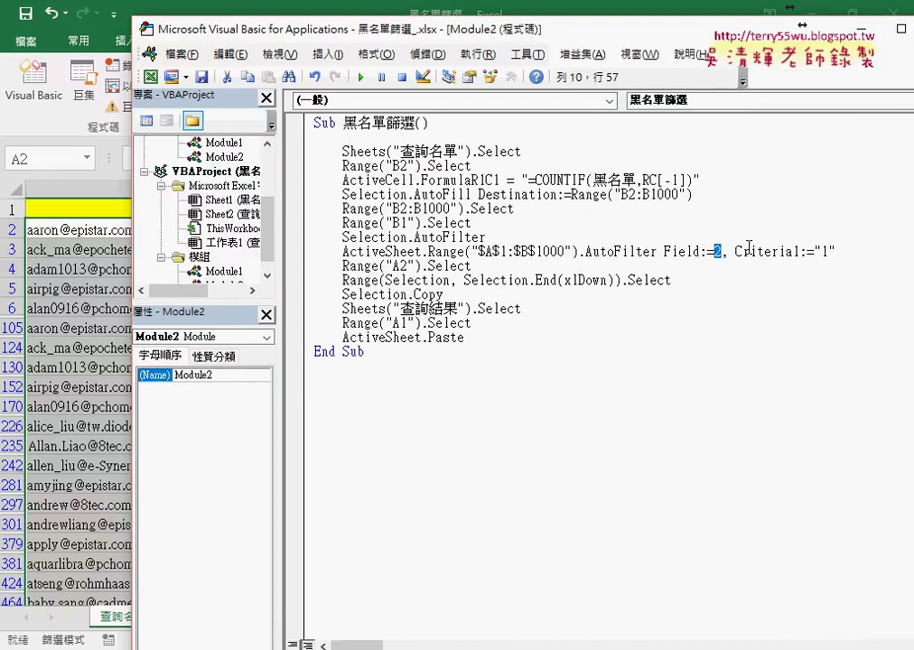
left_click_drag(801, 252, 835, 252)
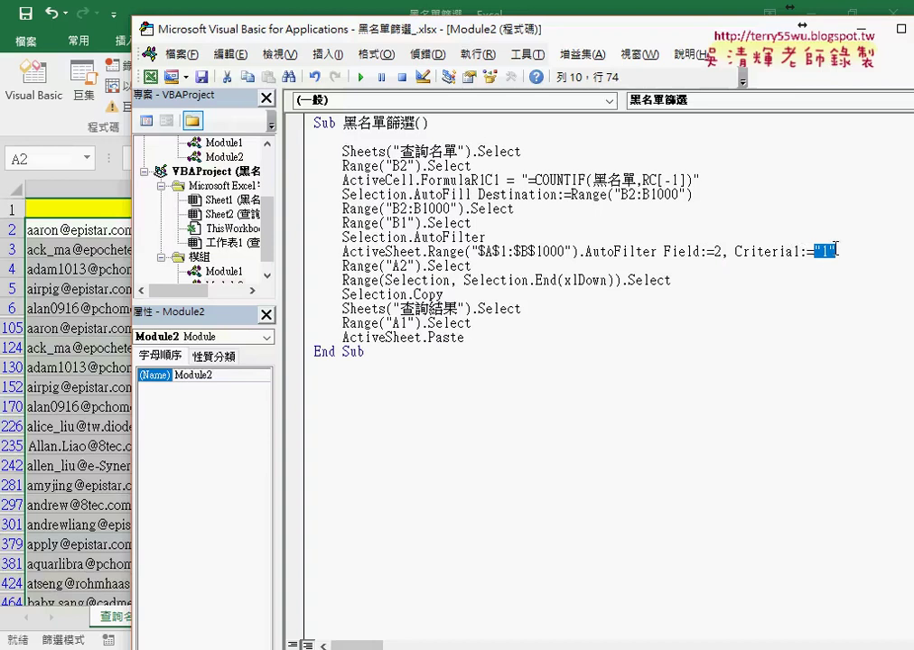
left_click(488, 337)
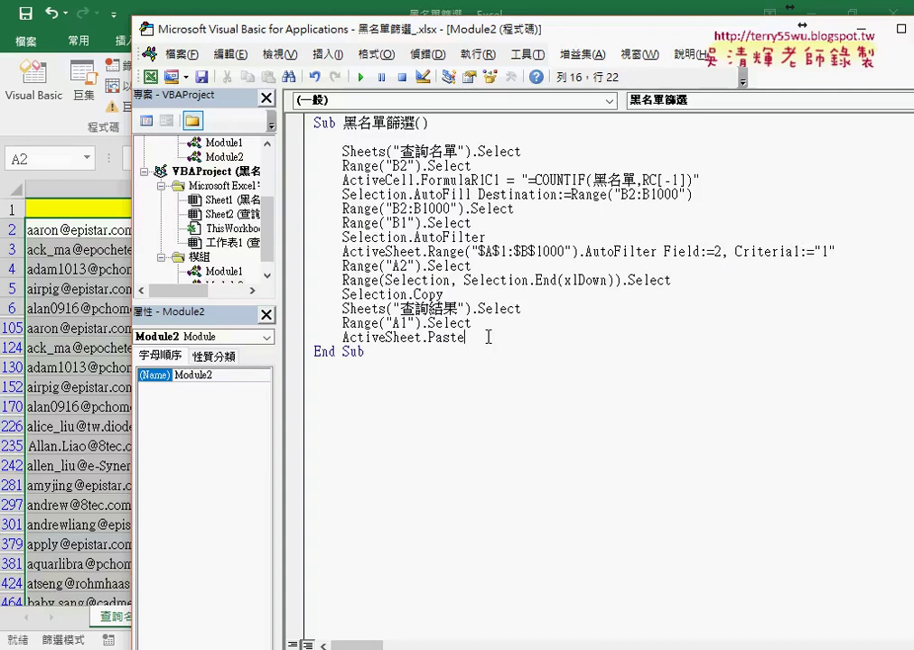
Step: Delete all pasted emails from A1 downward on the 查詢結果 sheet
key("alt+F11")
left_click(90, 440)
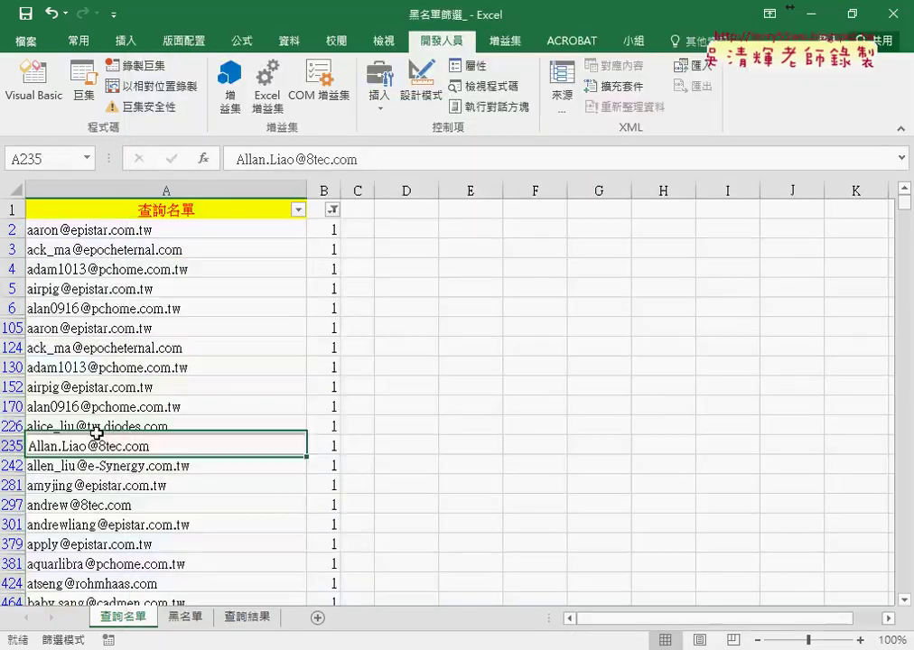
left_click(248, 618)
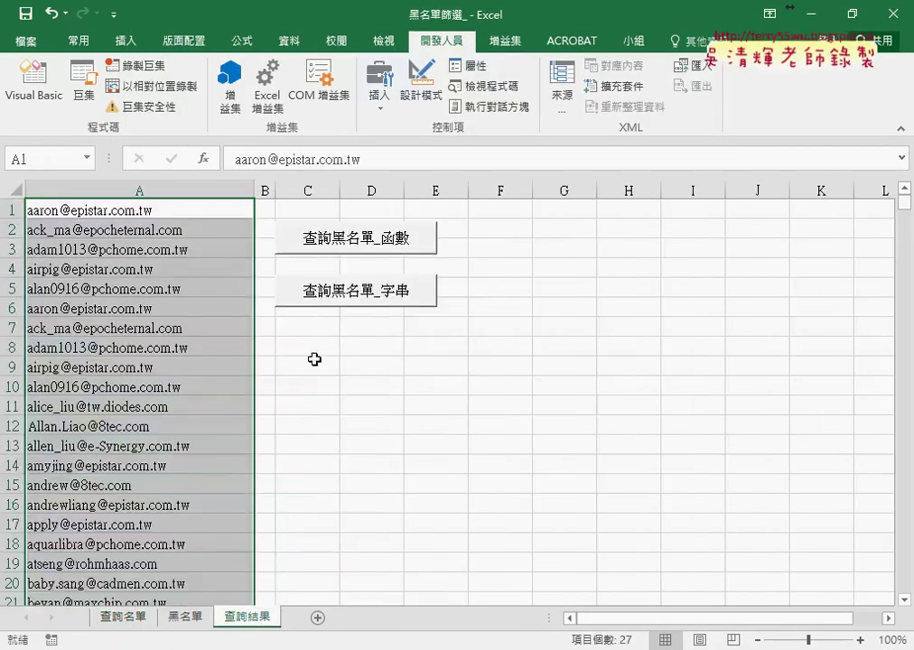
left_click(305, 366)
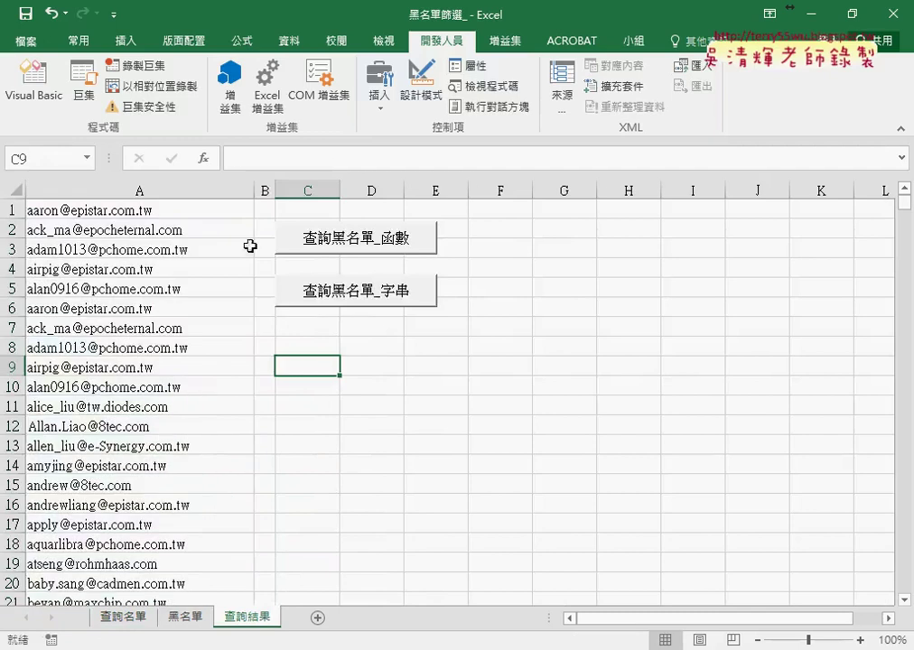
left_click(184, 211)
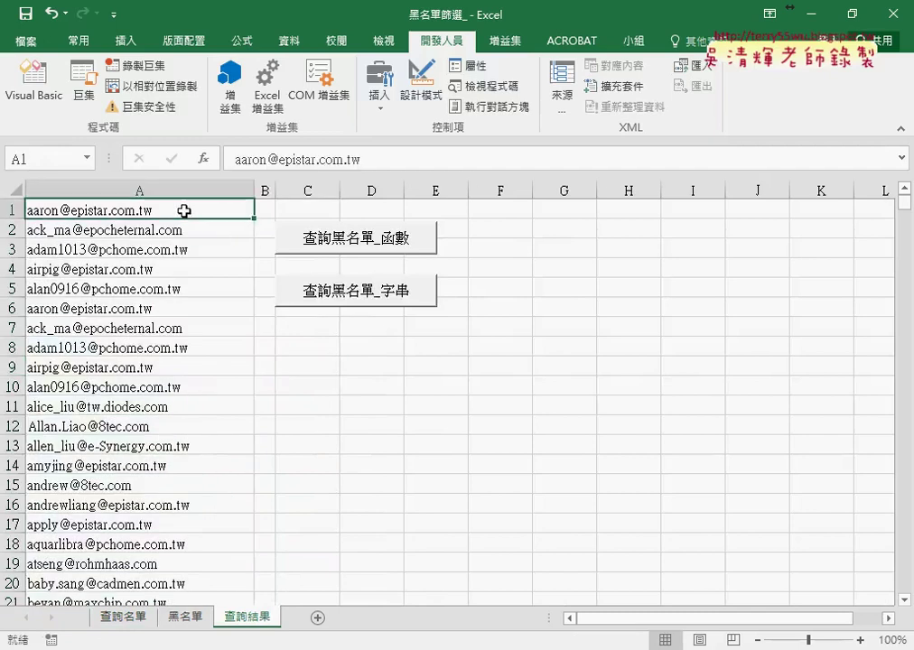
key("ctrl+shift+Down")
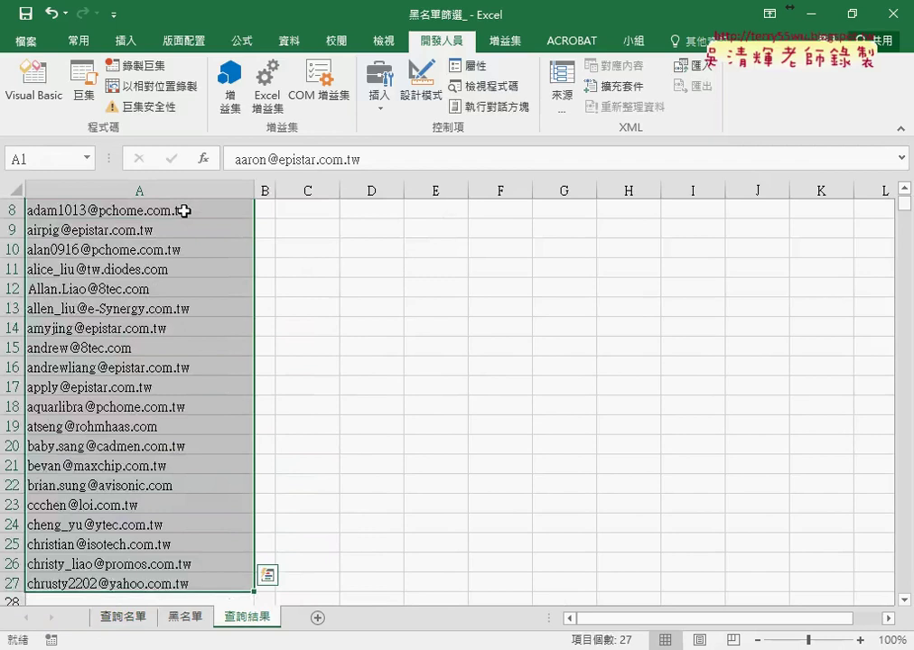
key("Delete")
scroll(183, 211, "up", 3)
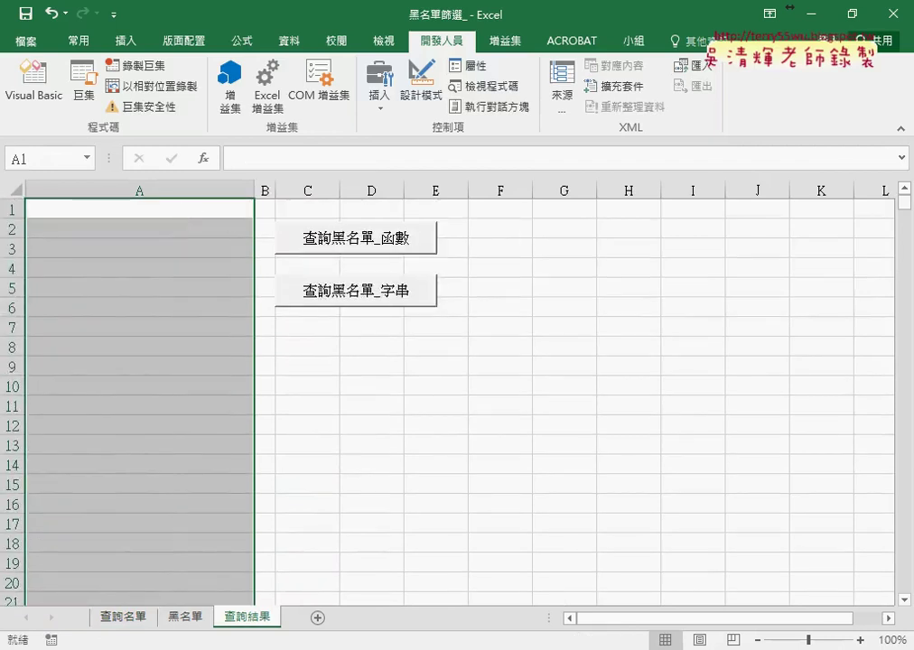
left_click(458, 649)
Step: In the button workbook, clear column A with 清除, then refill it with 黑名單篩選
left_click(457, 587)
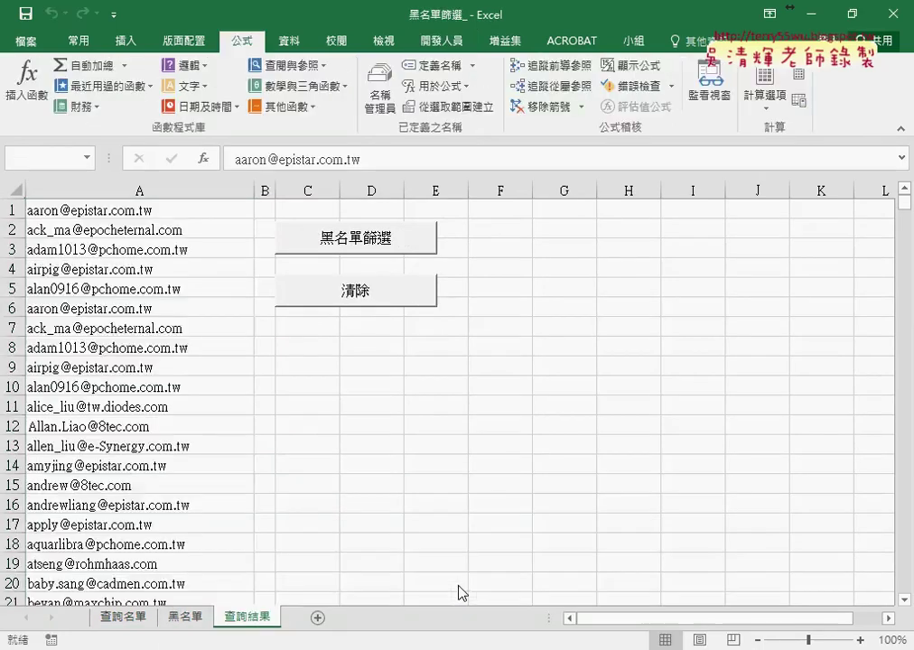
left_click(370, 301)
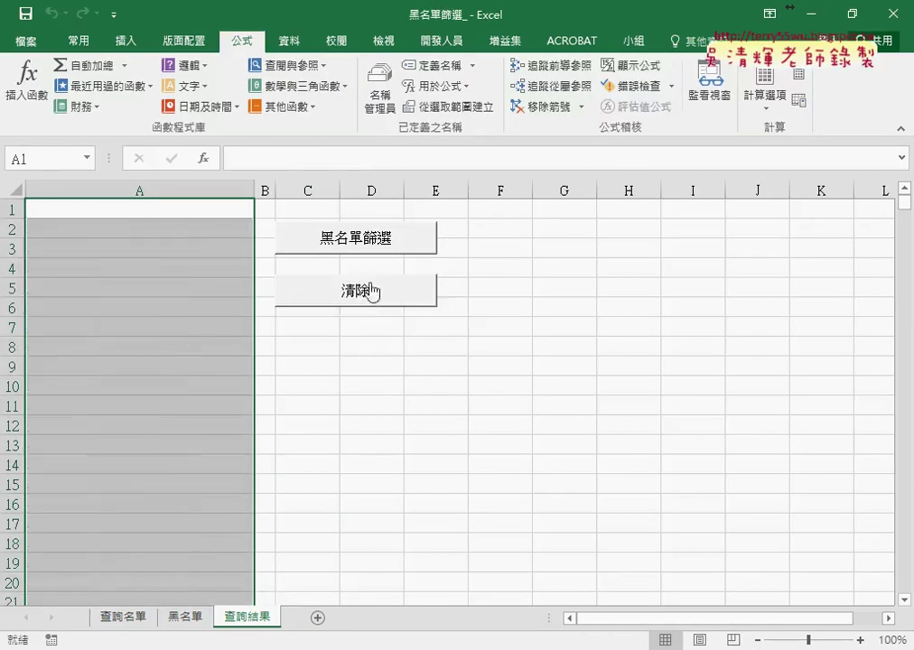
left_click(371, 242)
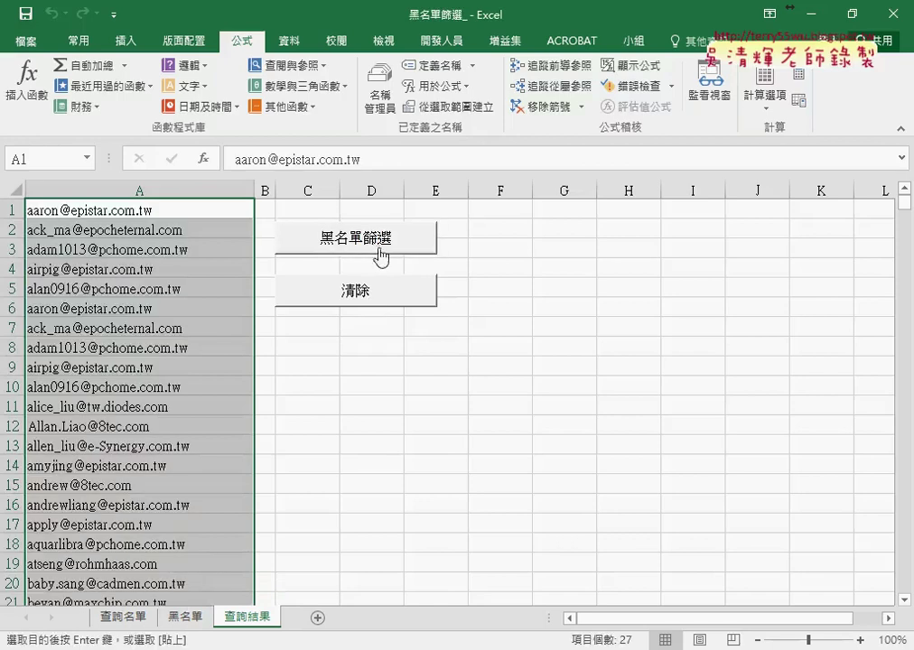
Step: Open the 黑名單篩選 button's assigned macro for editing via 指定巨集 > 編輯
right_click(377, 251)
left_click(424, 395)
left_click(575, 257)
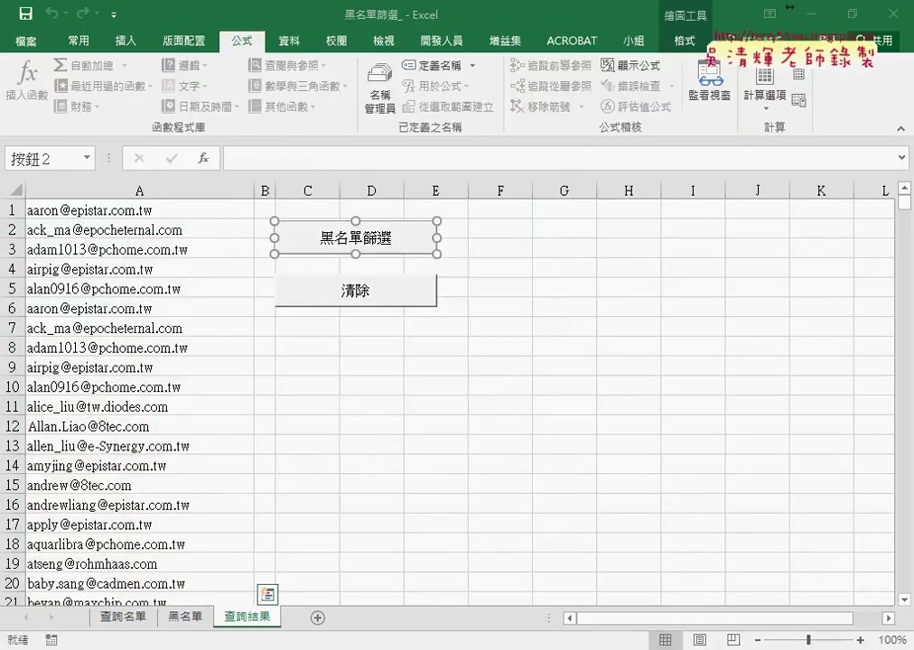
left_click(632, 569)
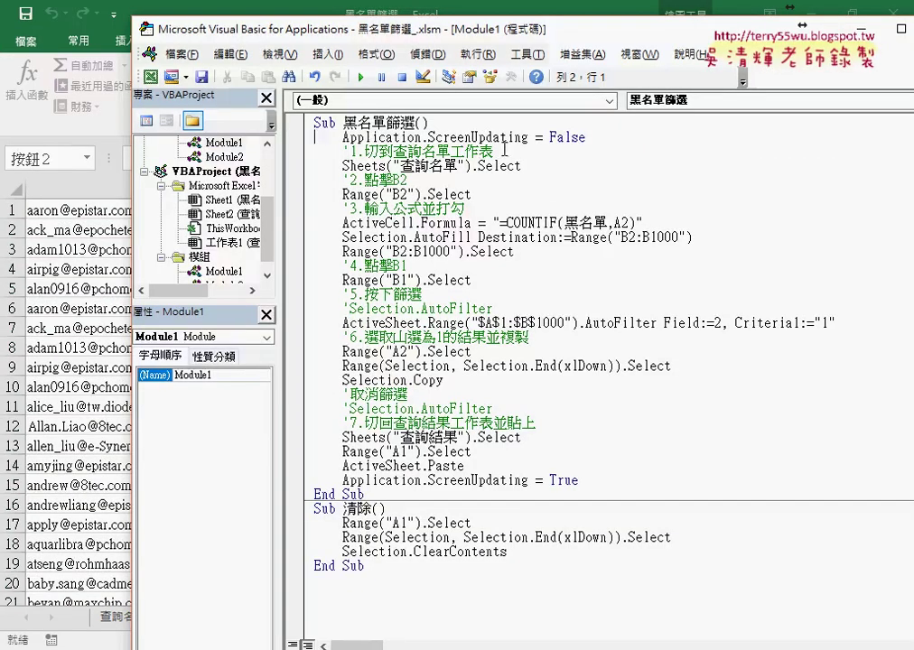
Step: Delete the Application.ScreenUpdating = False and = True lines from the 黑名單篩選 macro
left_click(312, 151)
left_click(333, 138)
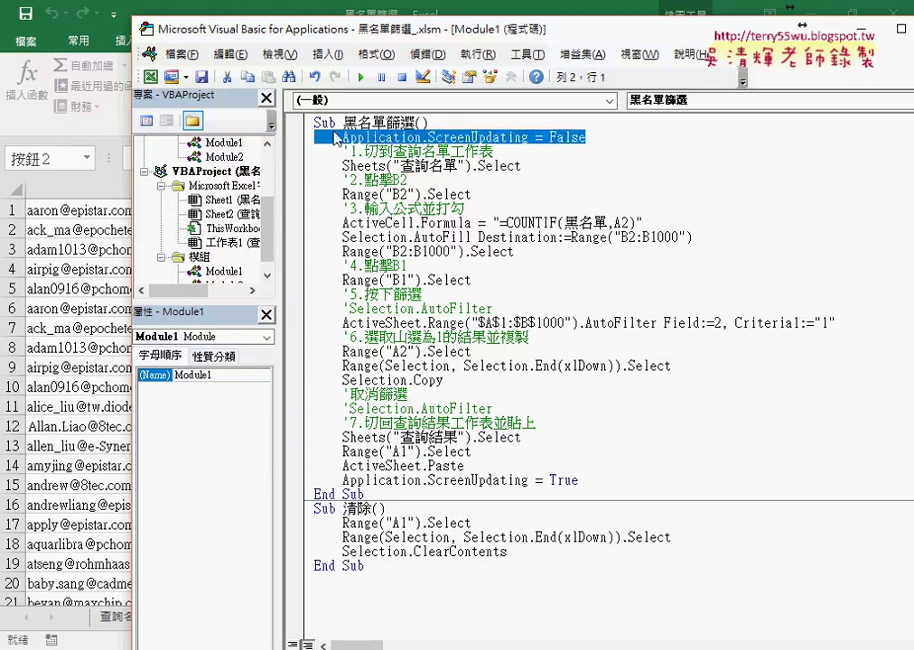
key("Delete")
key("Delete")
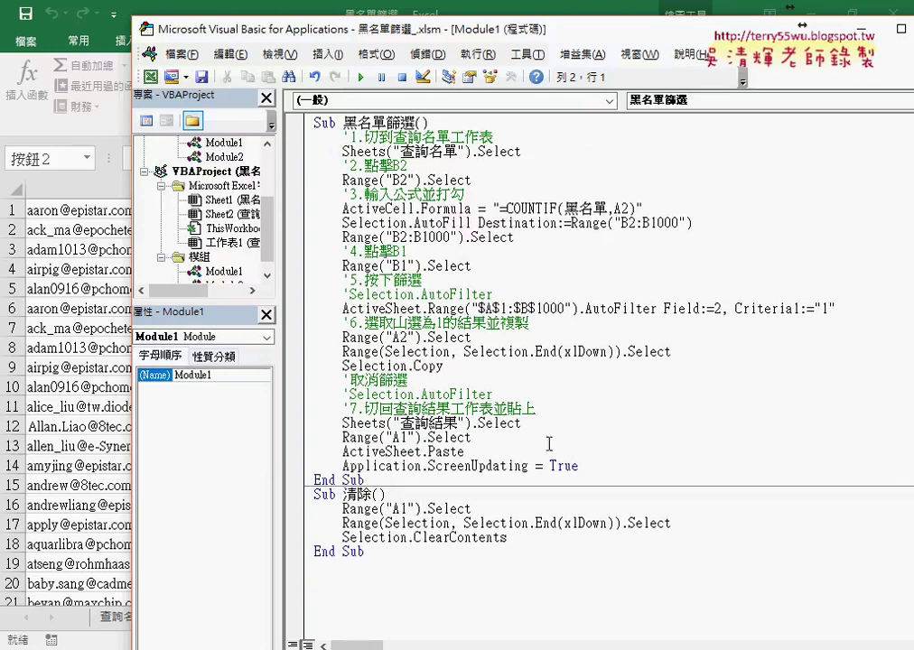
left_click(289, 466)
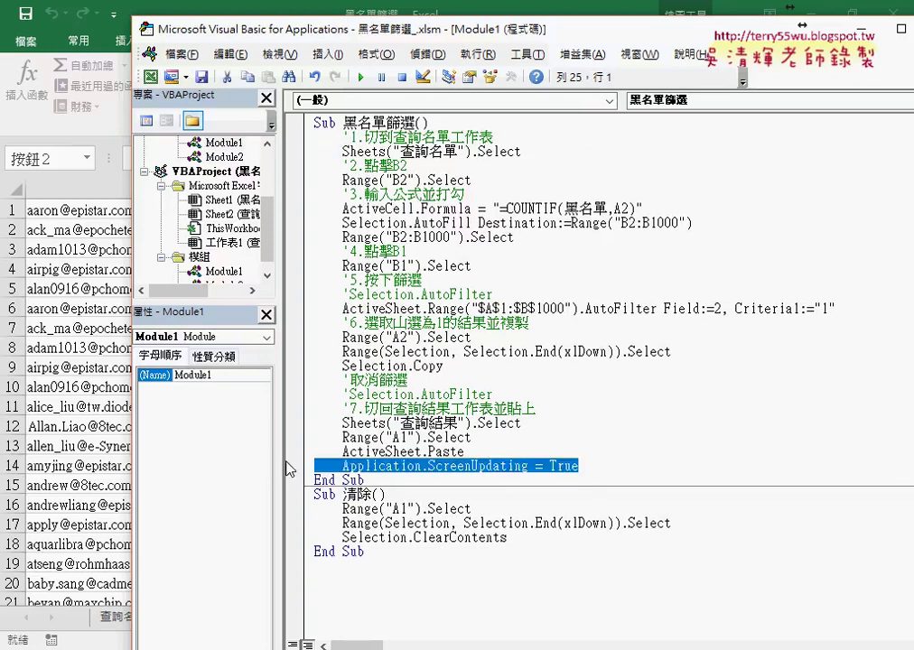
key("Delete")
key("Delete")
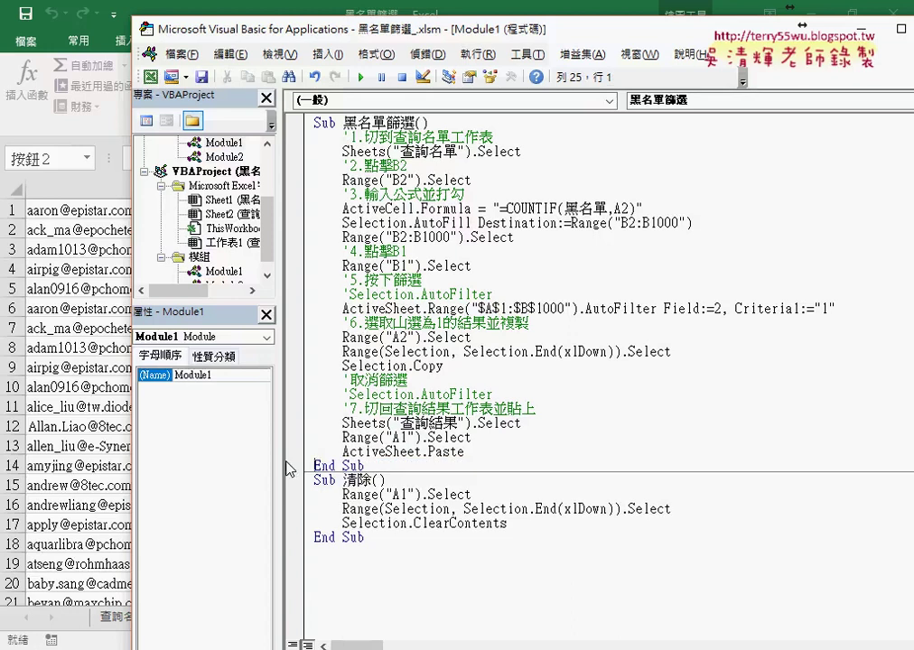
left_click(410, 165)
key("Down")
key("Down")
key("Down")
Step: Alternate the 清除 and 黑名單篩選 buttons six times, finishing with a final 清除
left_click(61, 258)
left_click(355, 341)
left_click(390, 299)
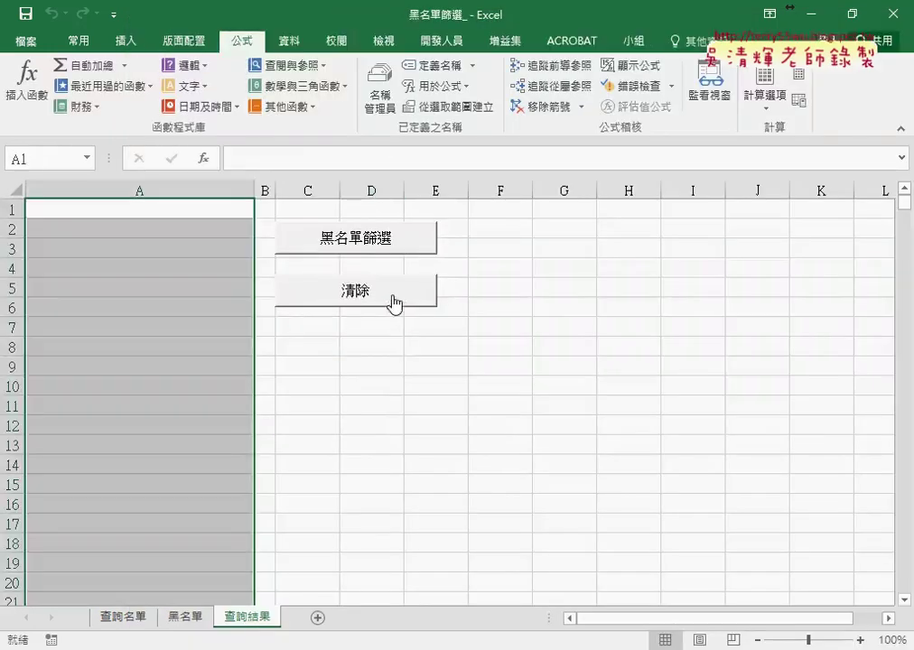
left_click(401, 246)
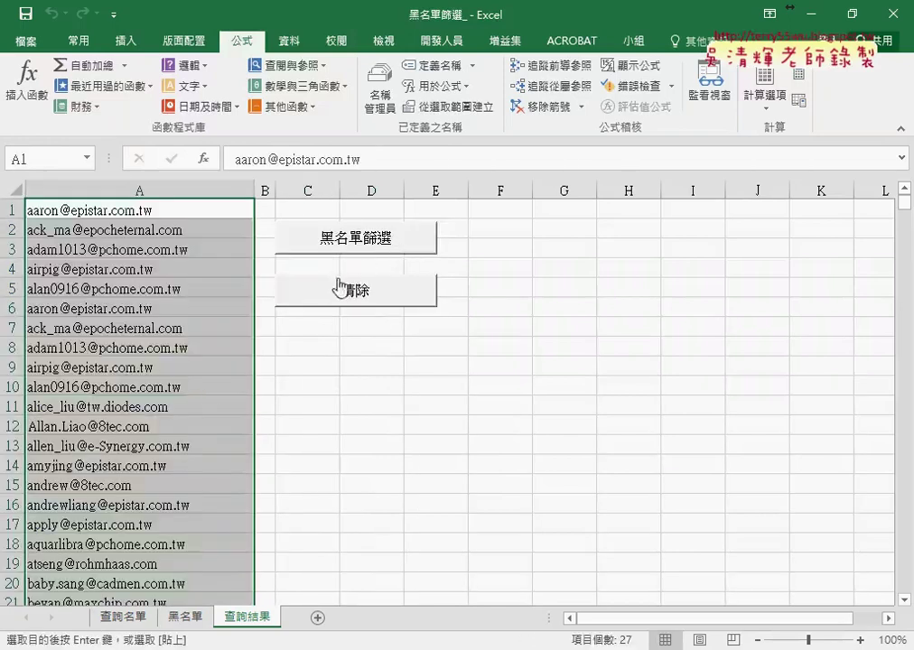
left_click(353, 294)
left_click(361, 244)
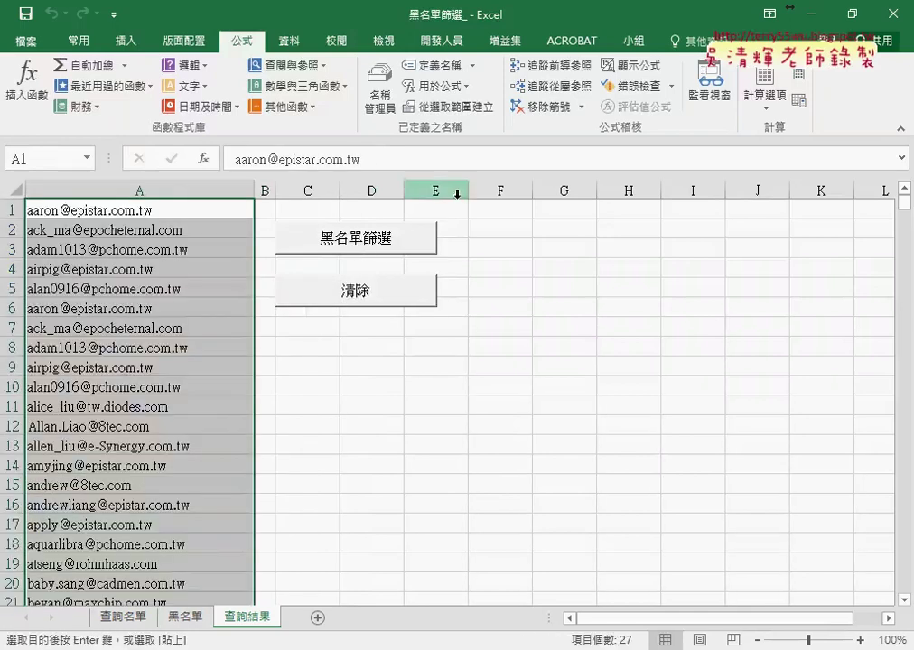
left_click(373, 298)
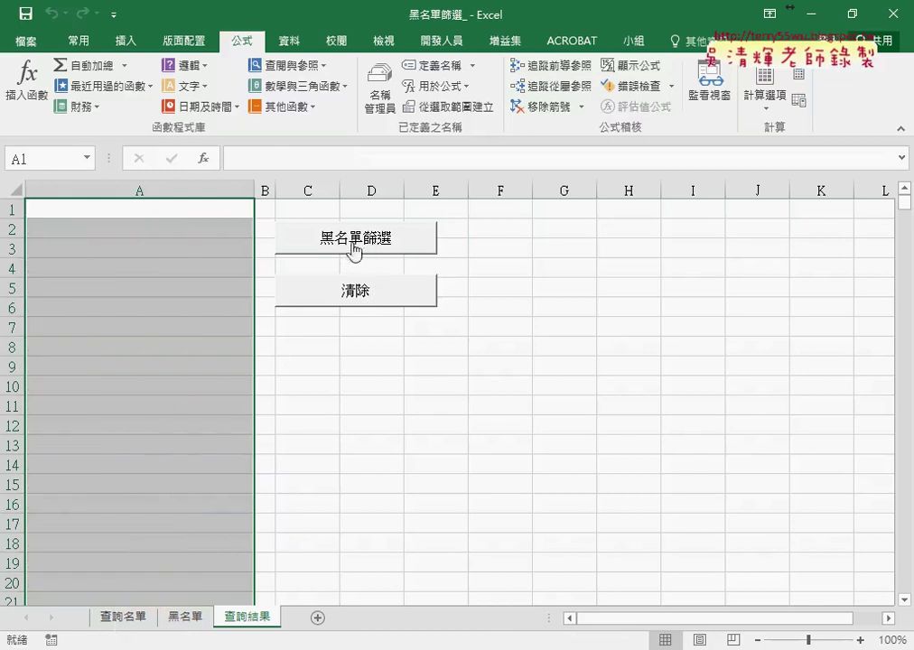
left_click(356, 246)
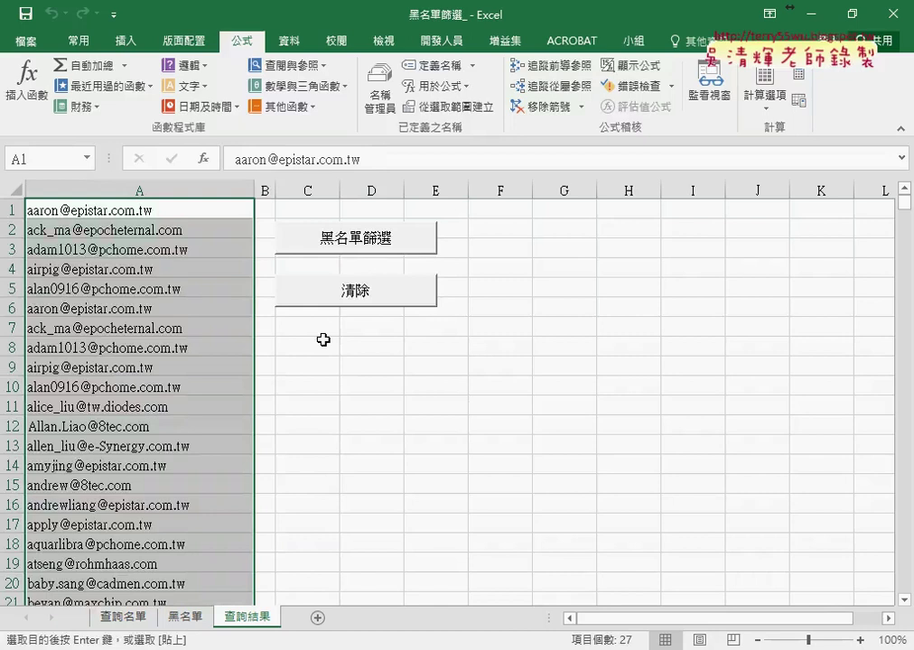
left_click(408, 301)
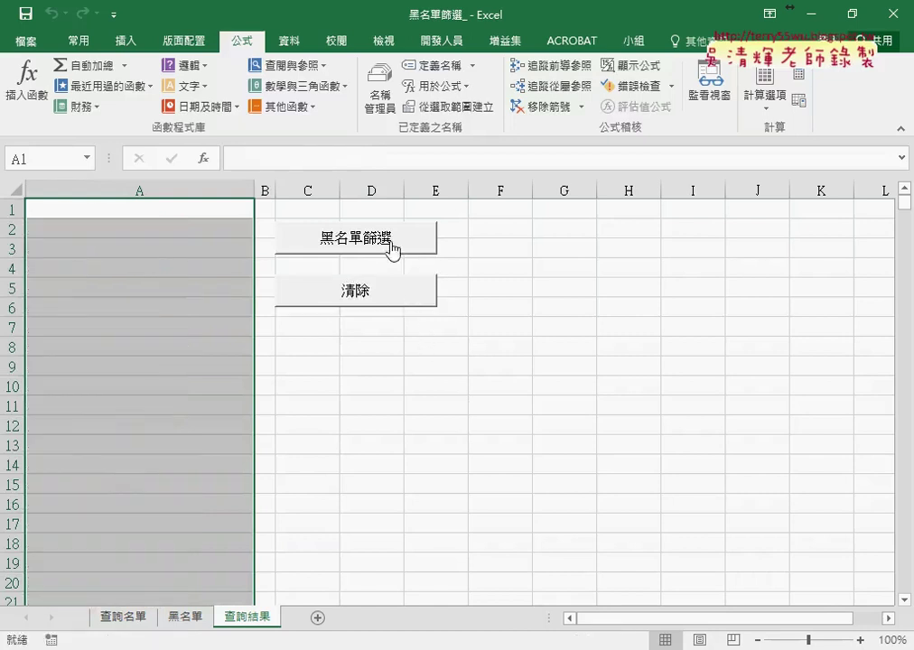
left_click(389, 242)
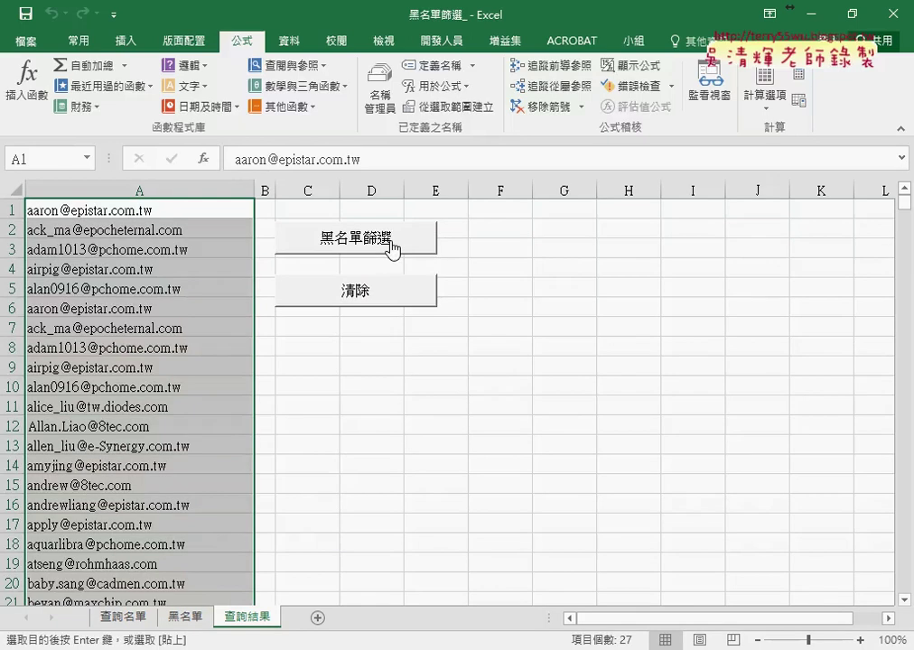
left_click(387, 298)
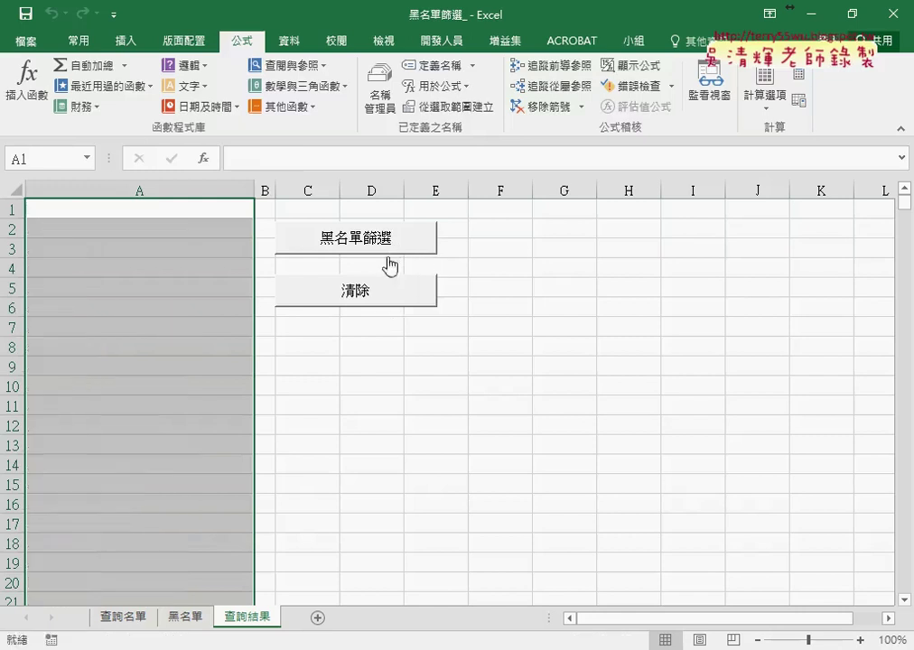
left_click(387, 245)
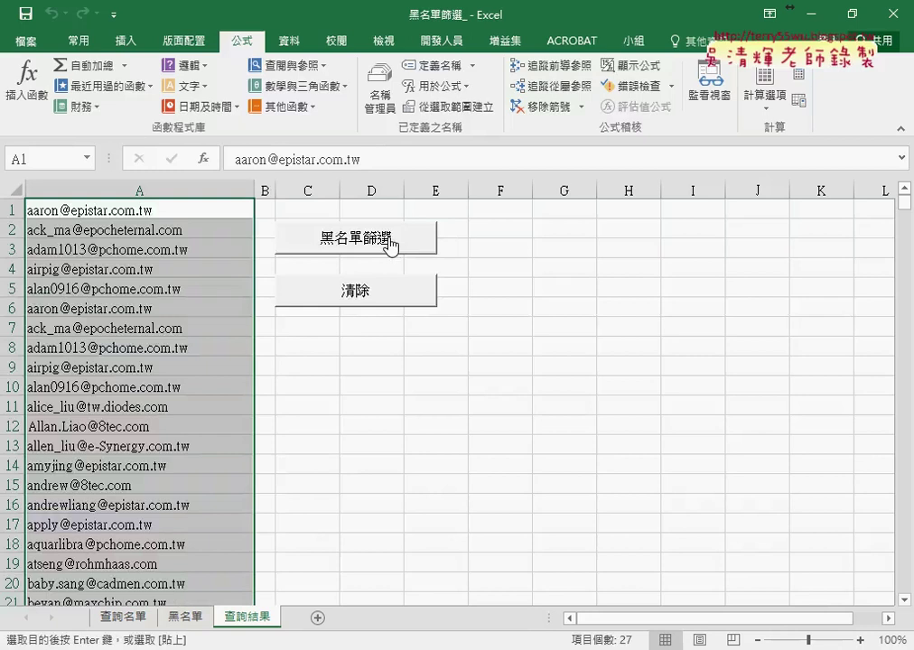
left_click(387, 294)
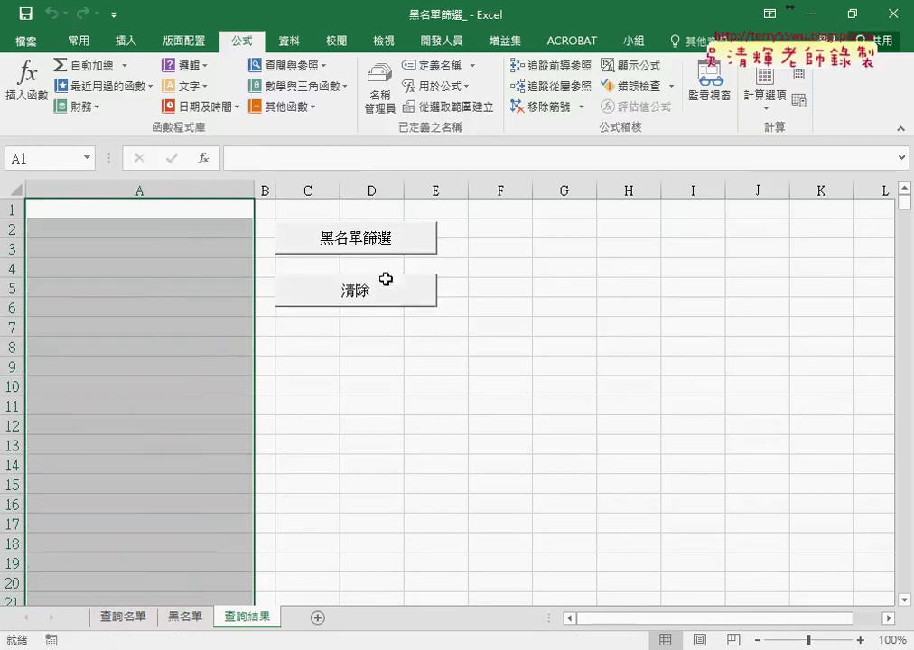
left_click(385, 249)
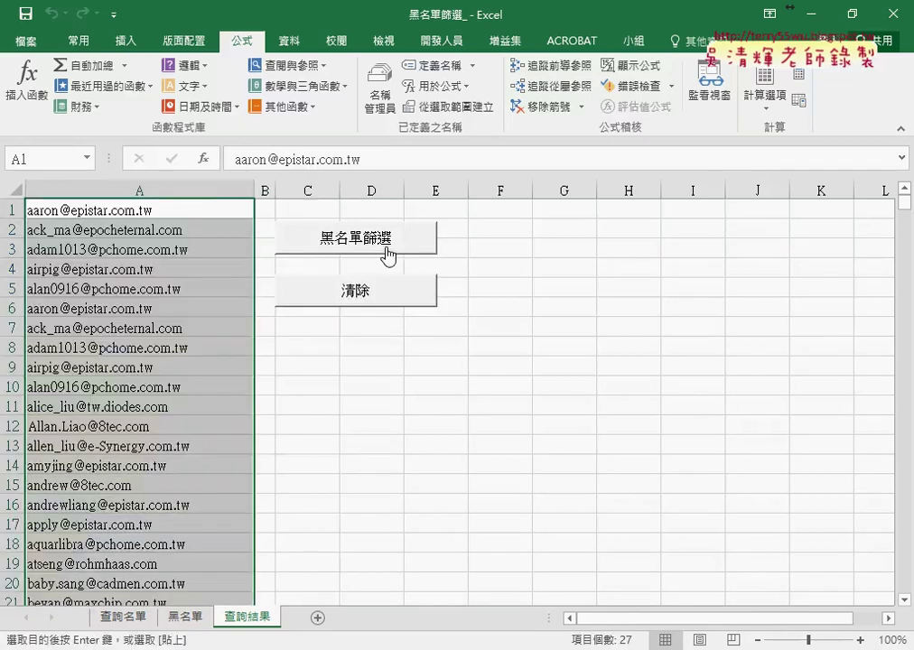
left_click(404, 298)
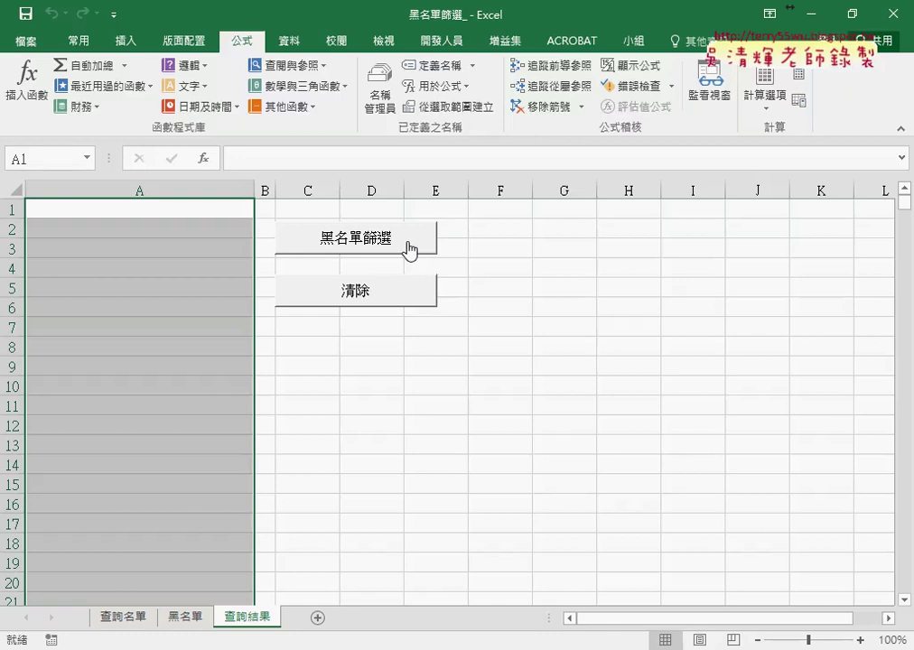
Step: Open the 黑名單篩選 button's macro code through 指定巨集 > 編輯
right_click(411, 250)
left_click(465, 388)
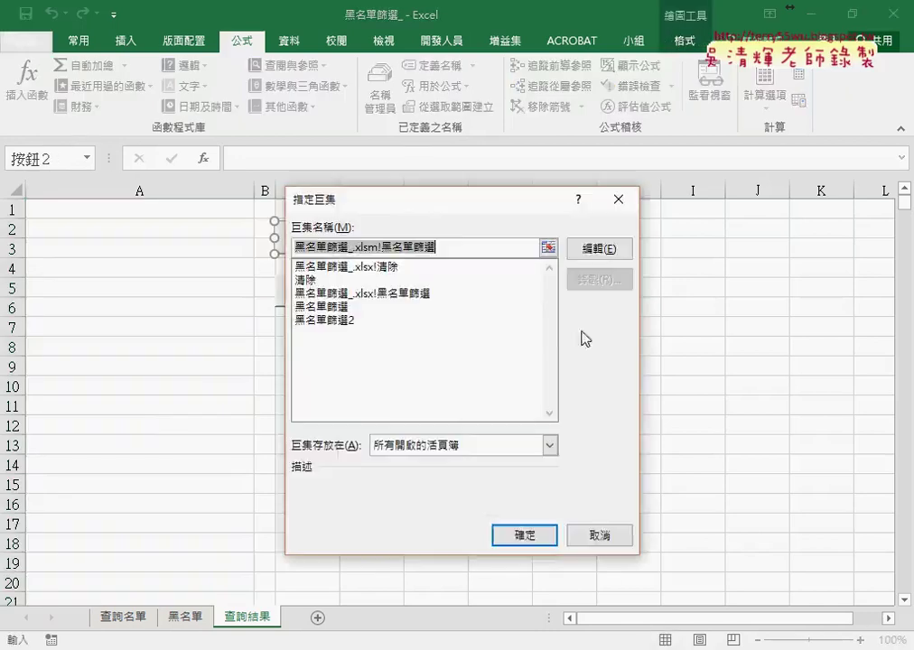
left_click(612, 251)
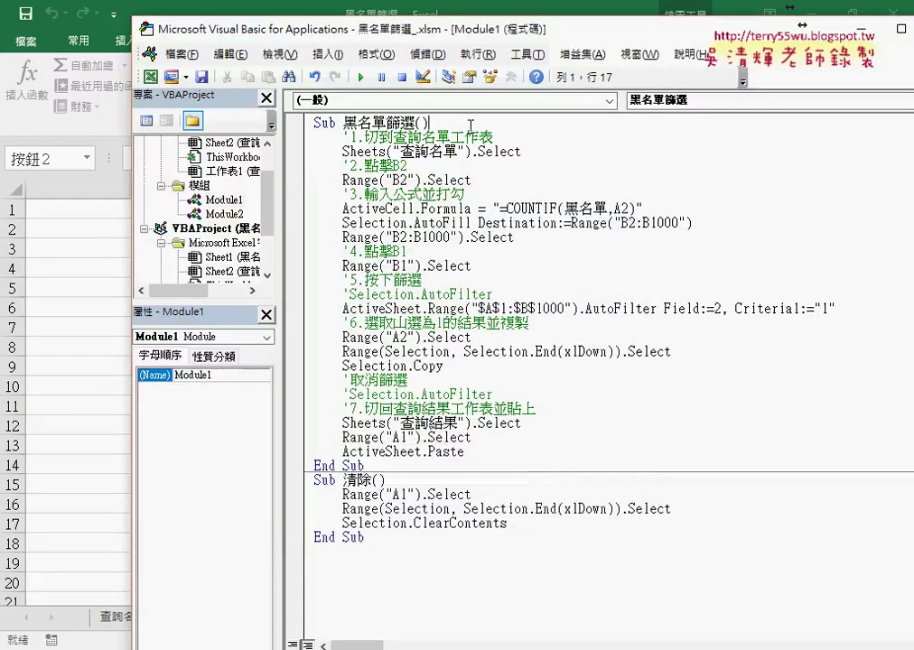
Step: Insert Application.ScreenUpdating = False as the macro's first line
key("Return")
key("Tab")
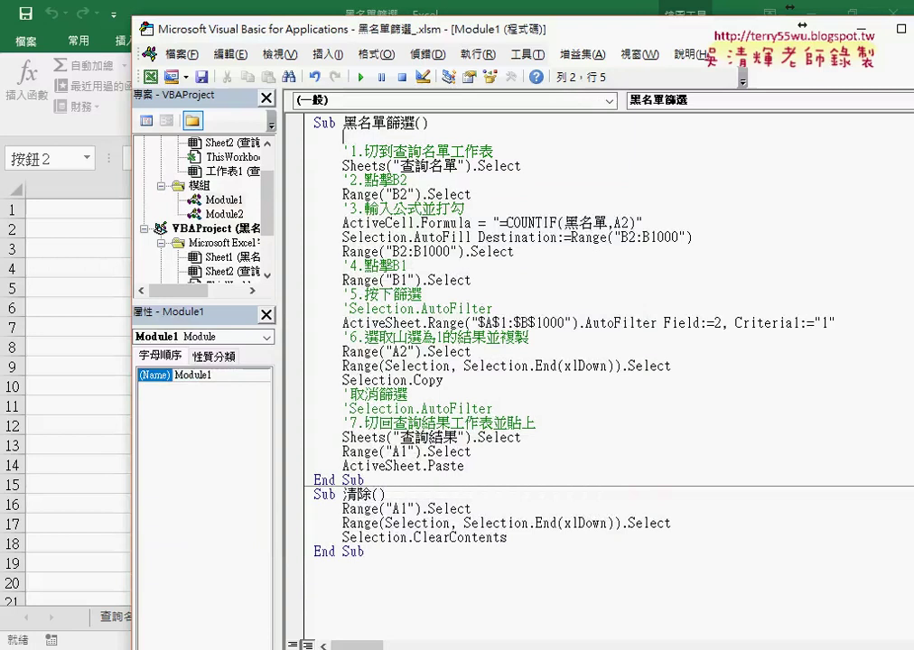
type("application")
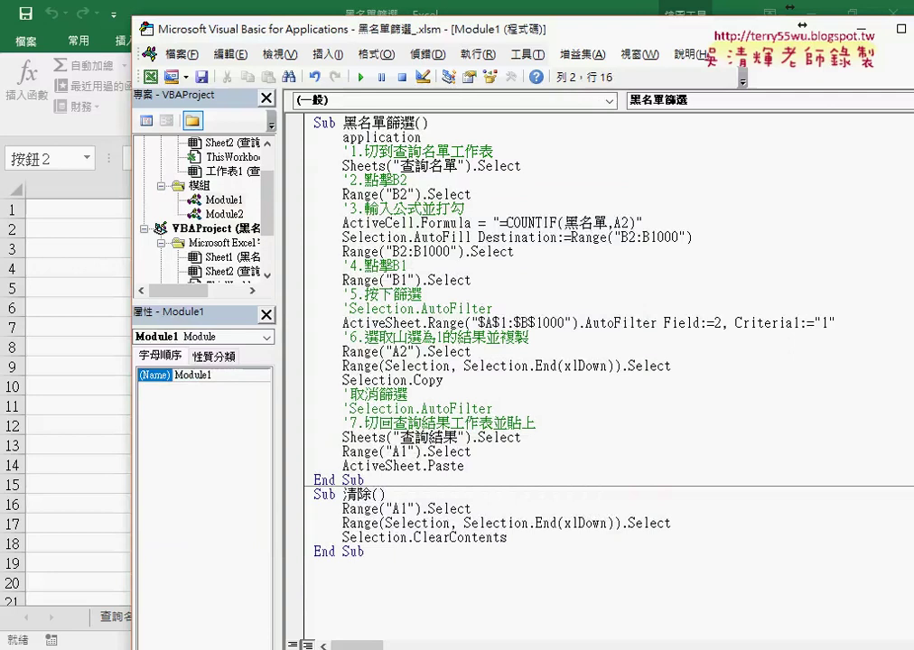
type(".")
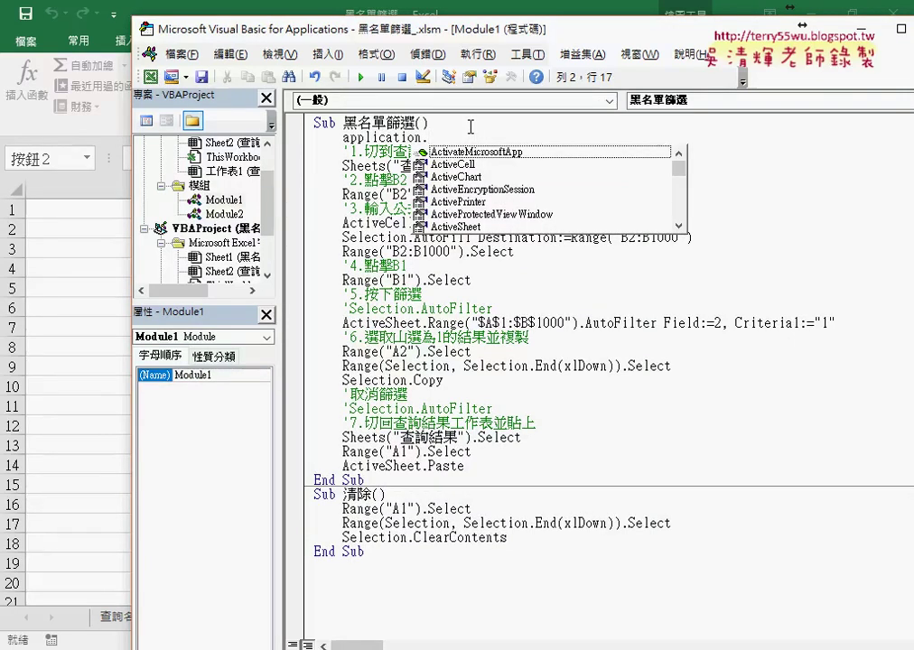
type("s")
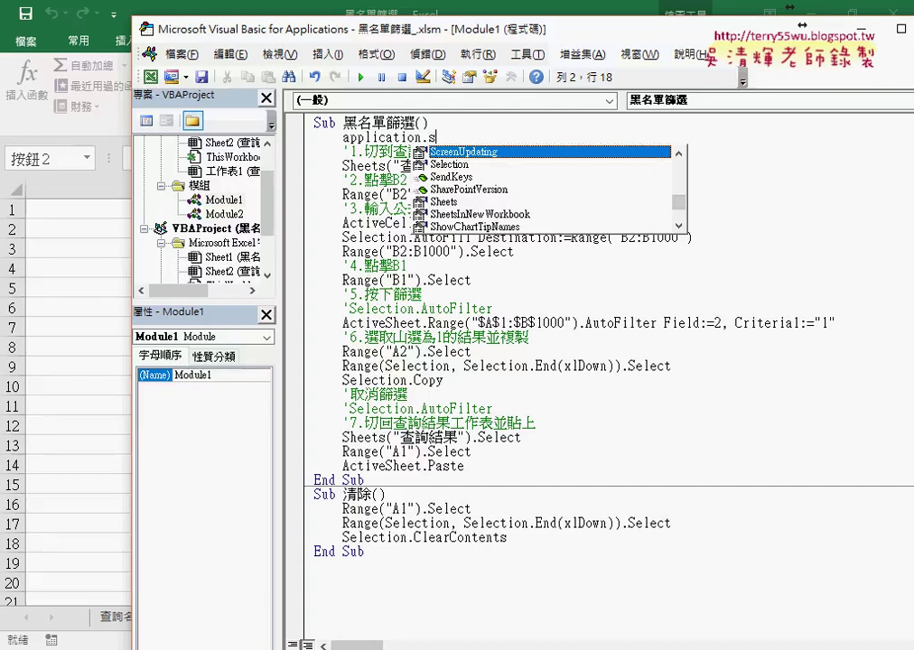
type("=")
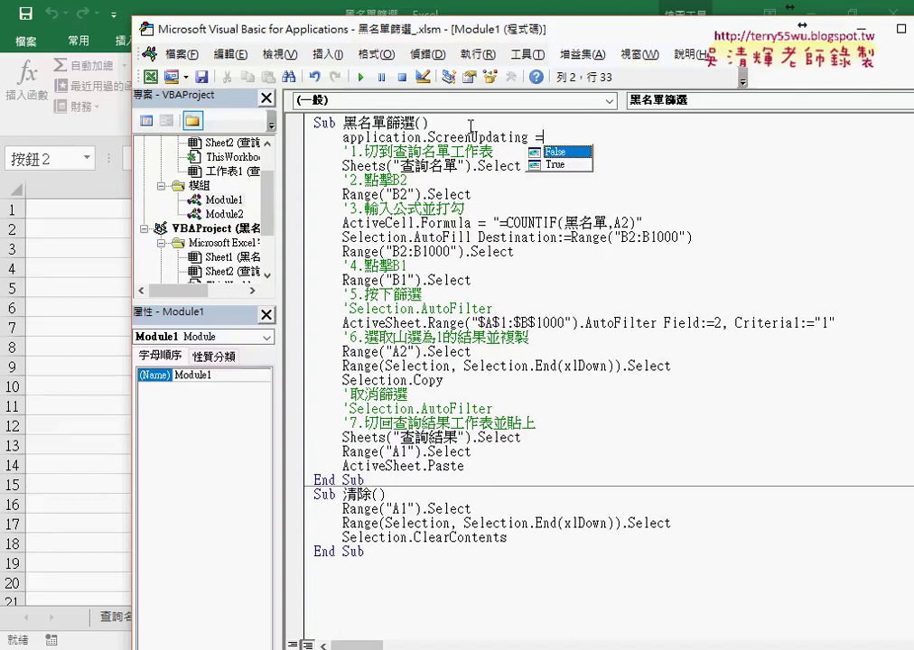
key("space")
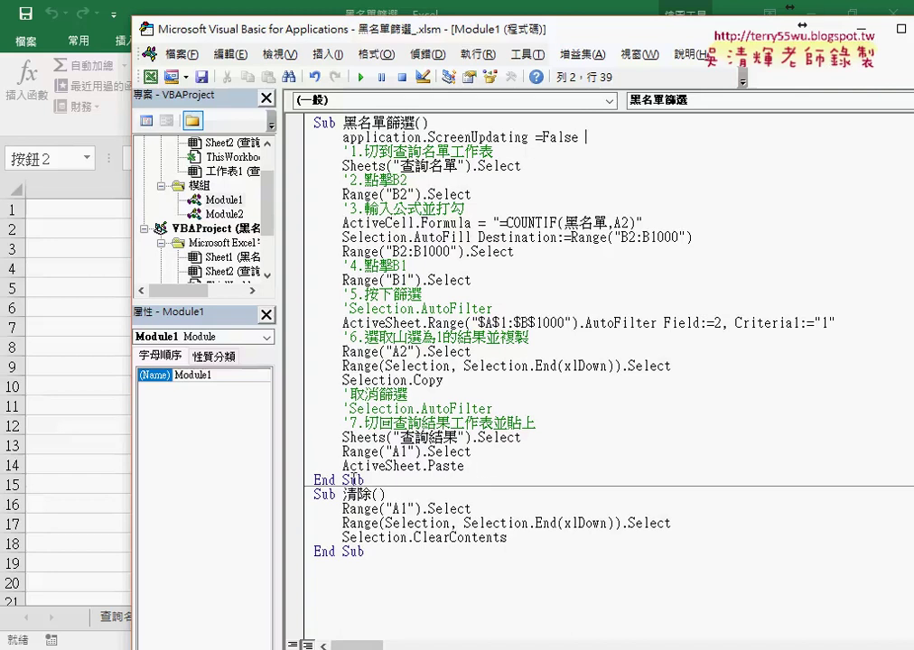
left_click(472, 473)
Step: Add Application.ScreenUpdating = True on a new line just before End Sub
key("Return")
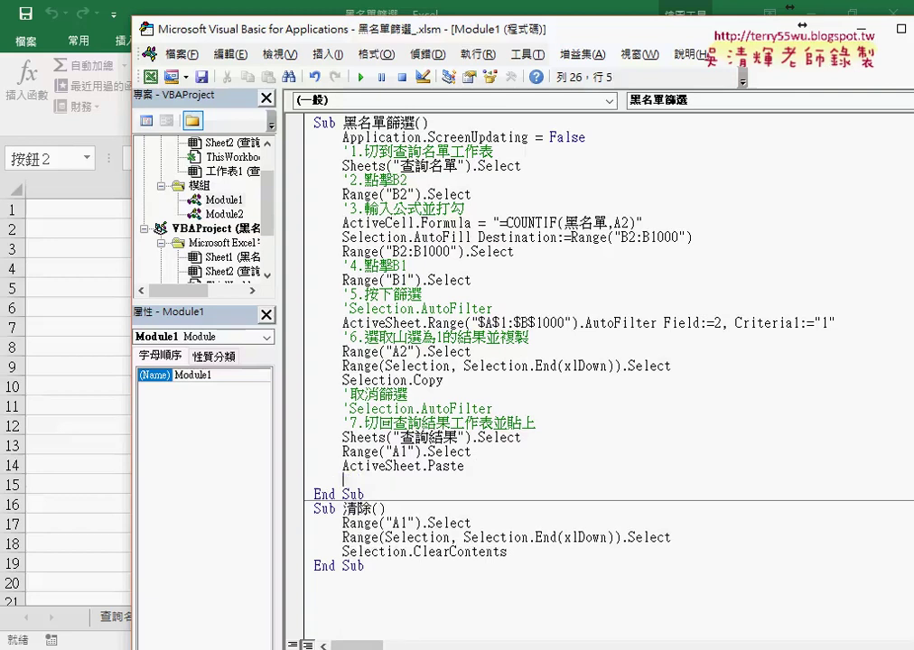
left_click_drag(342, 137, 528, 137)
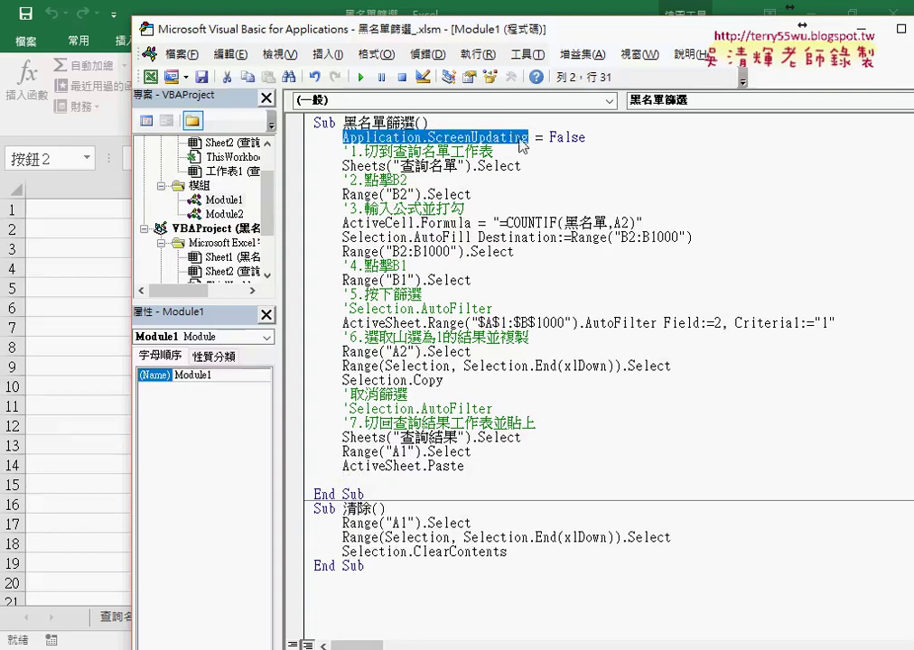
key("ctrl+c")
left_click(361, 481)
key("ctrl+v")
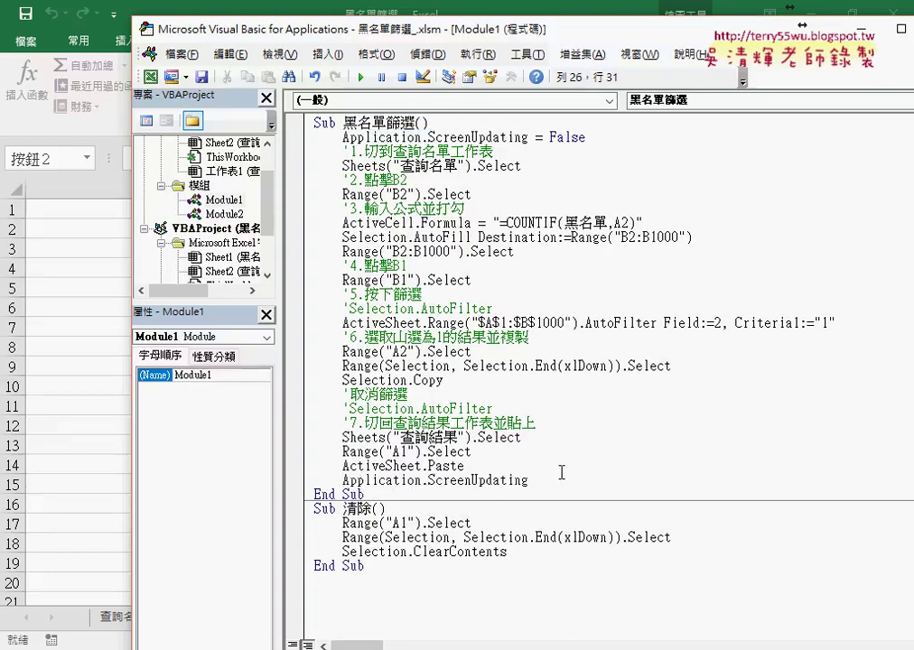
type("=")
key("Down")
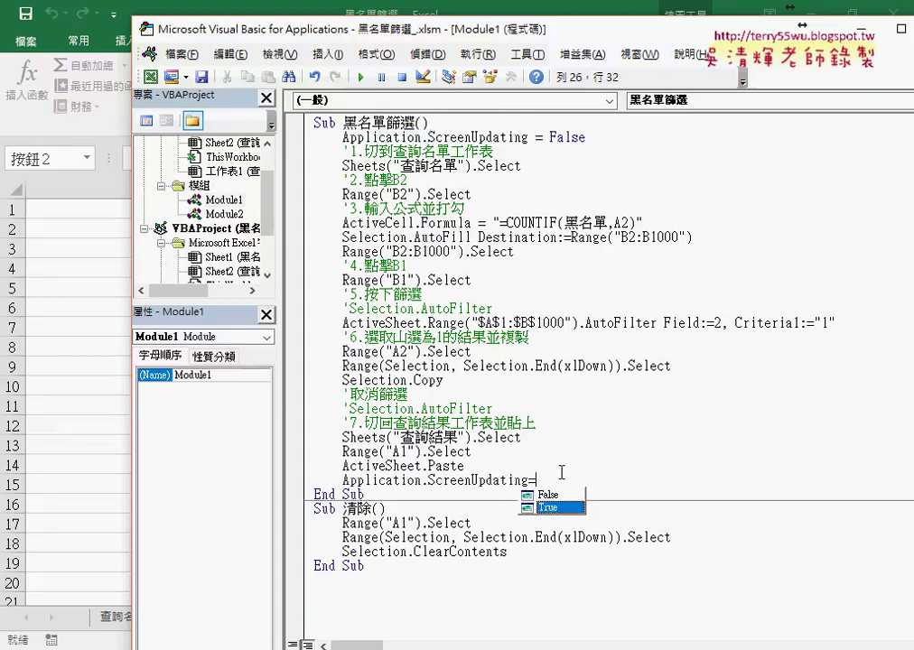
key("space")
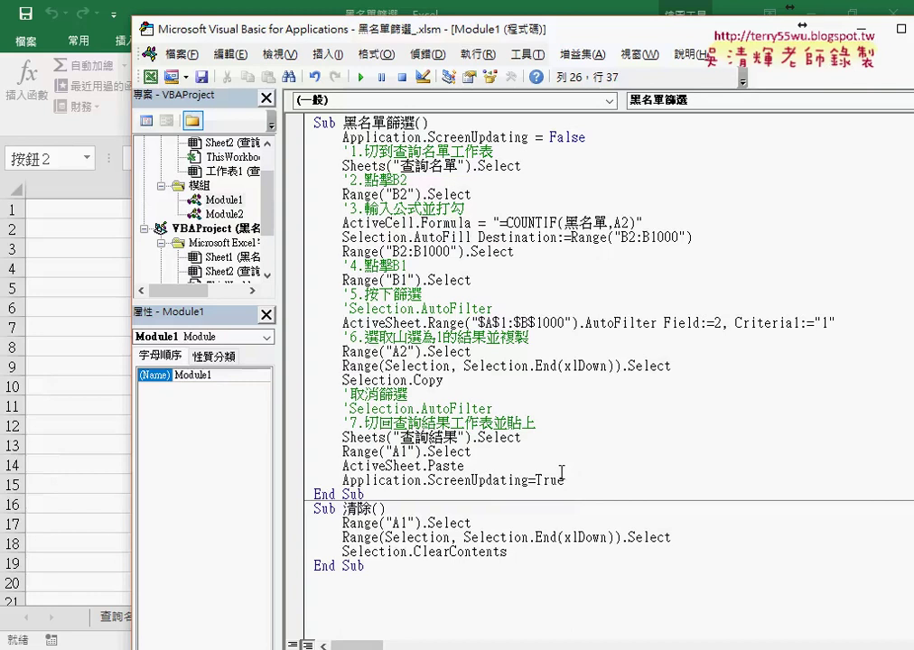
Step: Highlight the ScreenUpdating = False and = True statements to compare them
left_click_drag(585, 138, 342, 137)
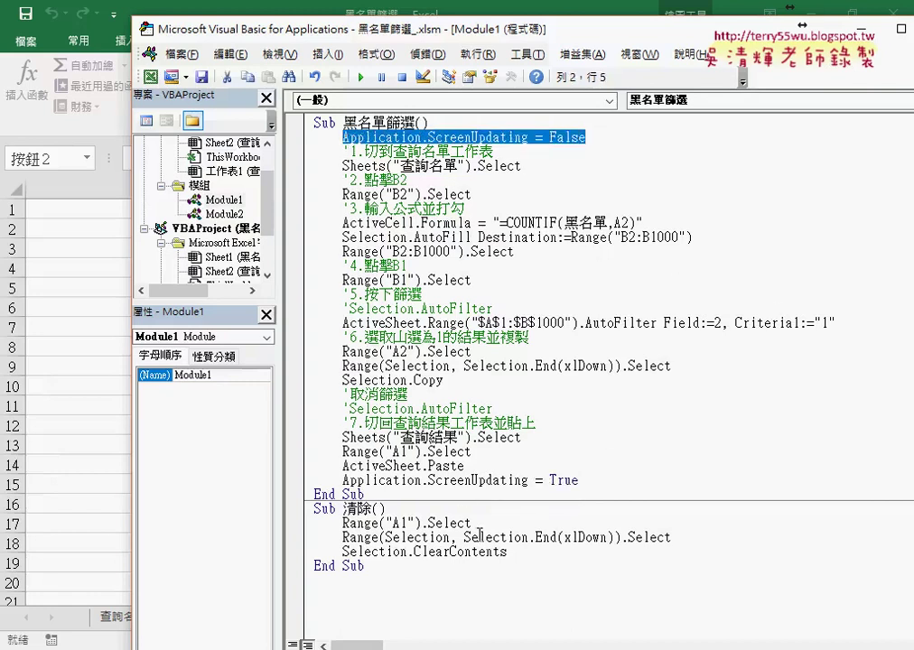
left_click_drag(596, 479, 342, 480)
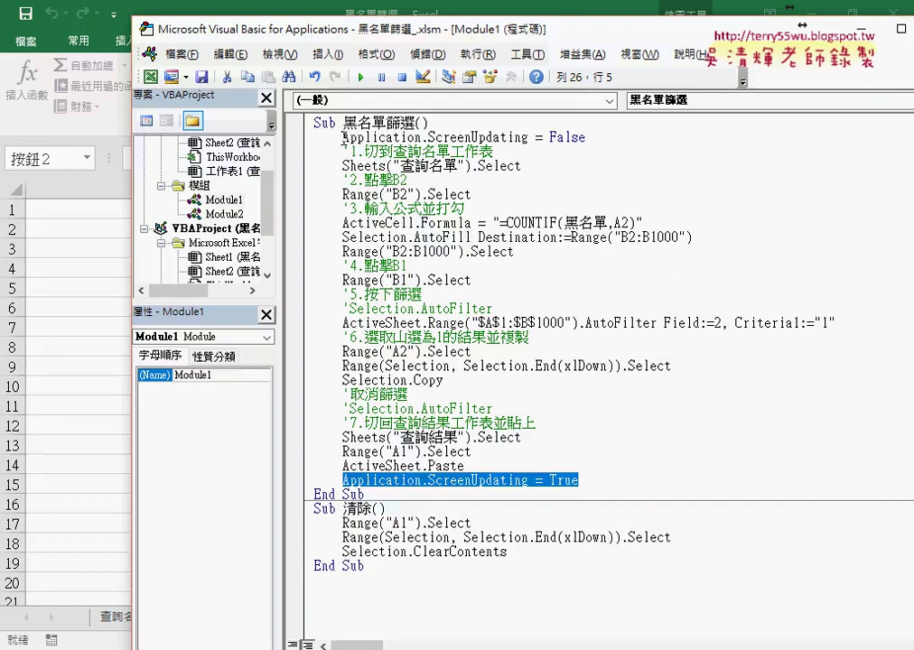
double_click(344, 137)
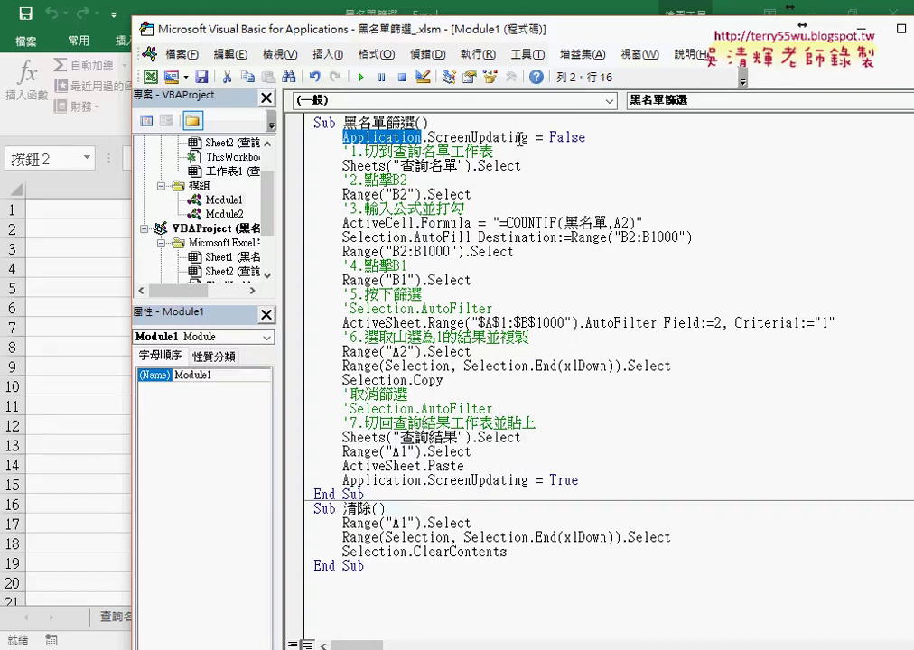
left_click_drag(587, 137, 426, 137)
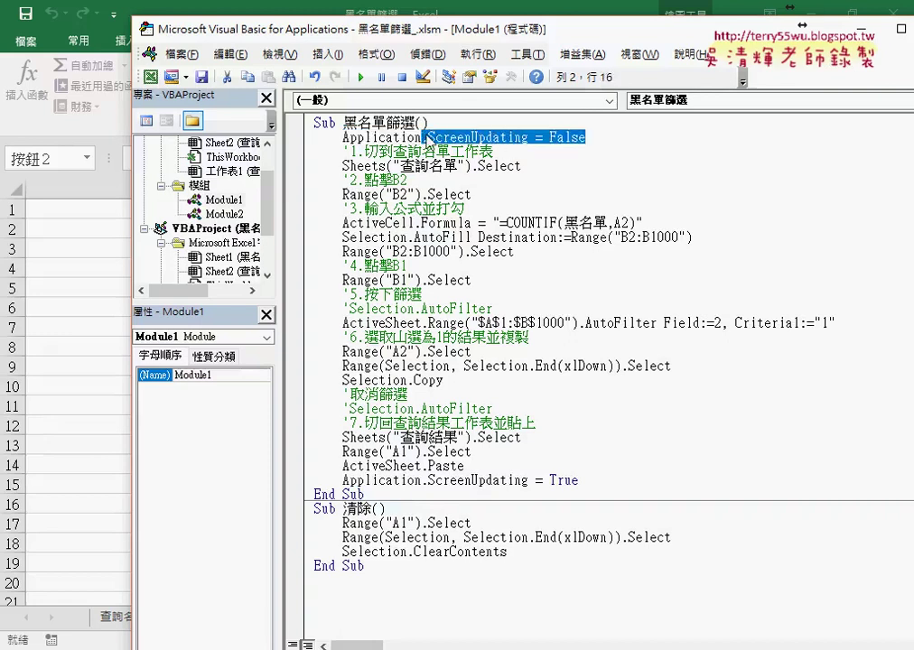
key("BackSpace")
key("ctrl+j")
type("s")
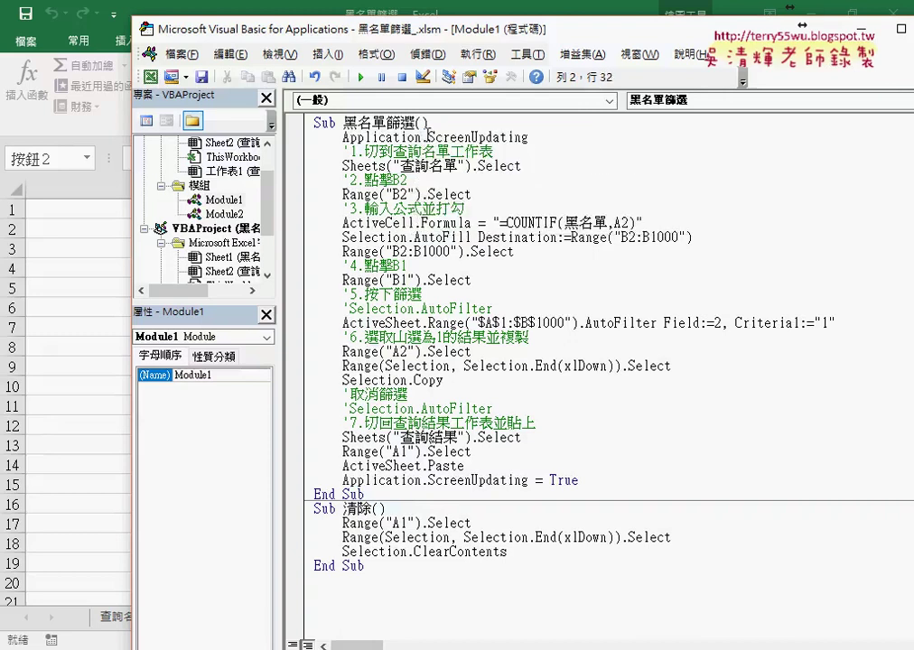
type(" =")
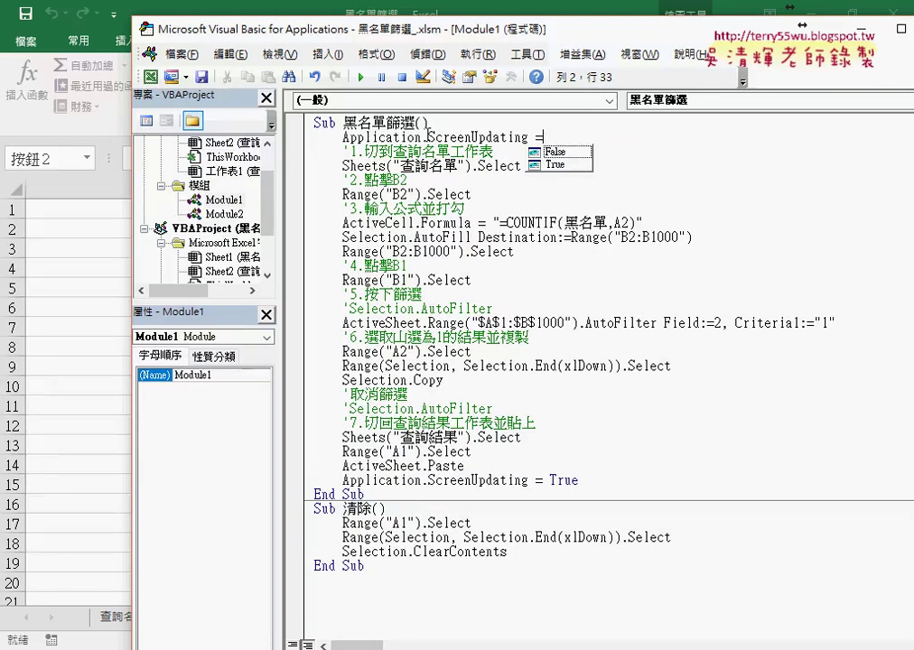
key("Down")
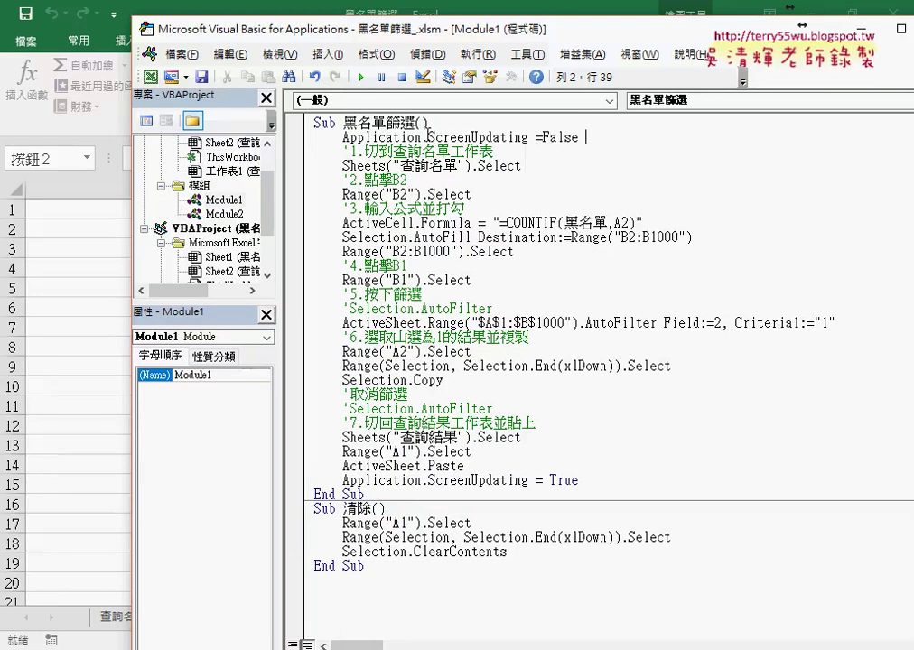
left_click(536, 359)
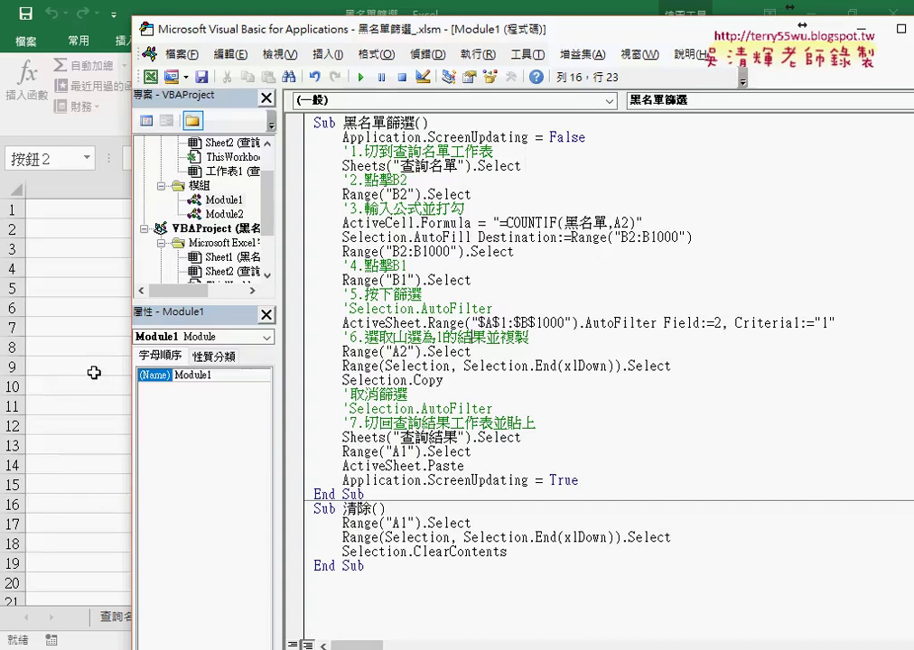
left_click(94, 372)
Step: On 查詢結果, run 黑名單篩選, clear with 清除, then run 黑名單篩選 again
left_click(421, 342)
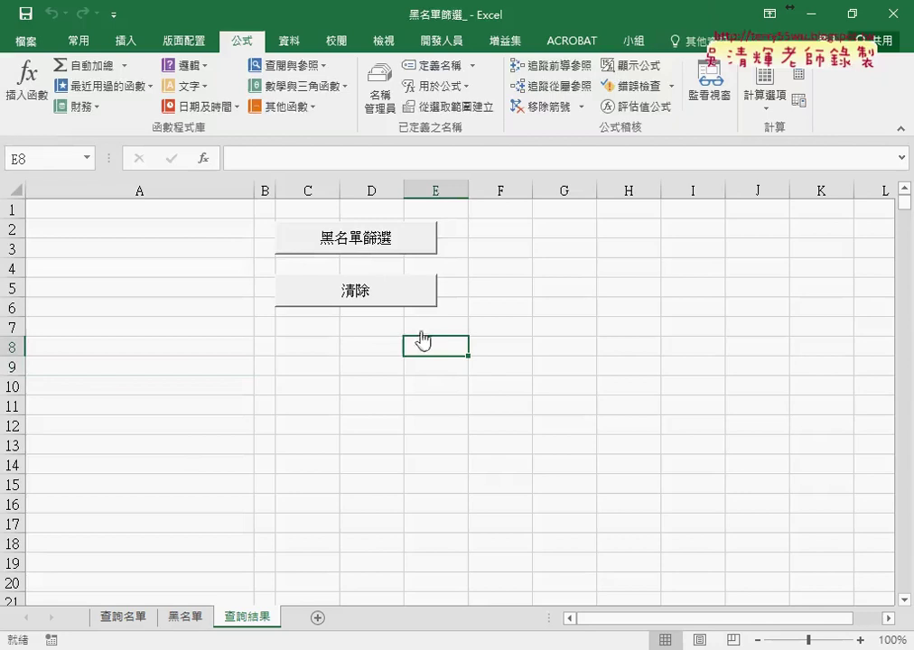
left_click(380, 244)
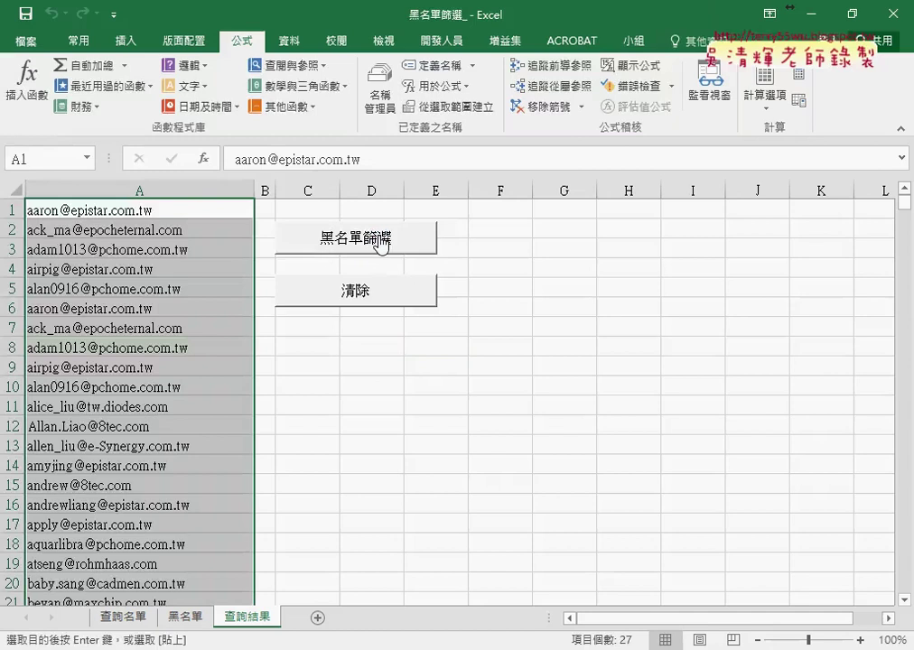
left_click(403, 295)
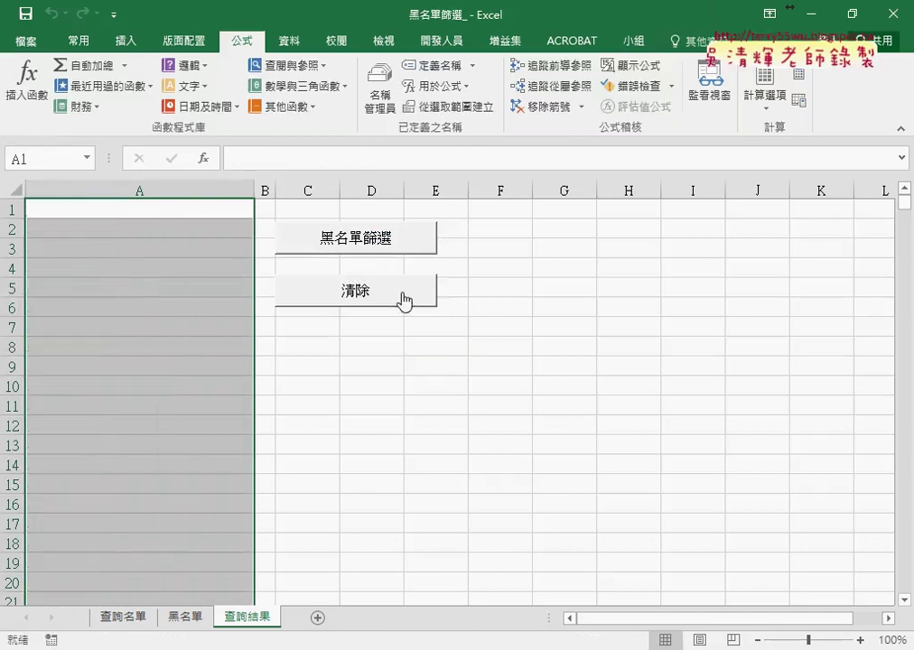
left_click(398, 240)
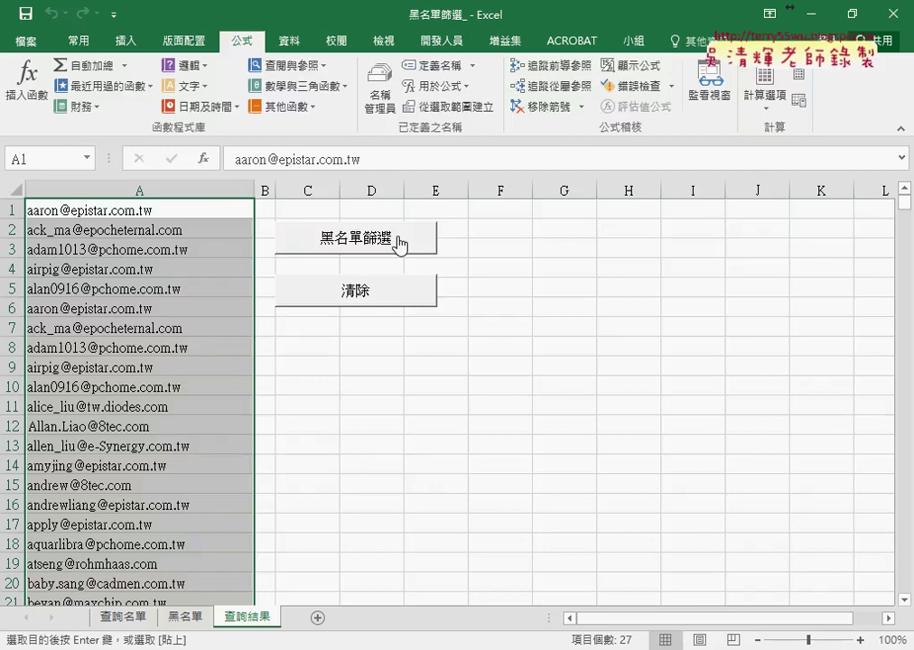
Step: Switch to the 黑名單篩選程式碼 Google Doc and scroll to its 程式碼 macro listing
mouse_move(240, 647)
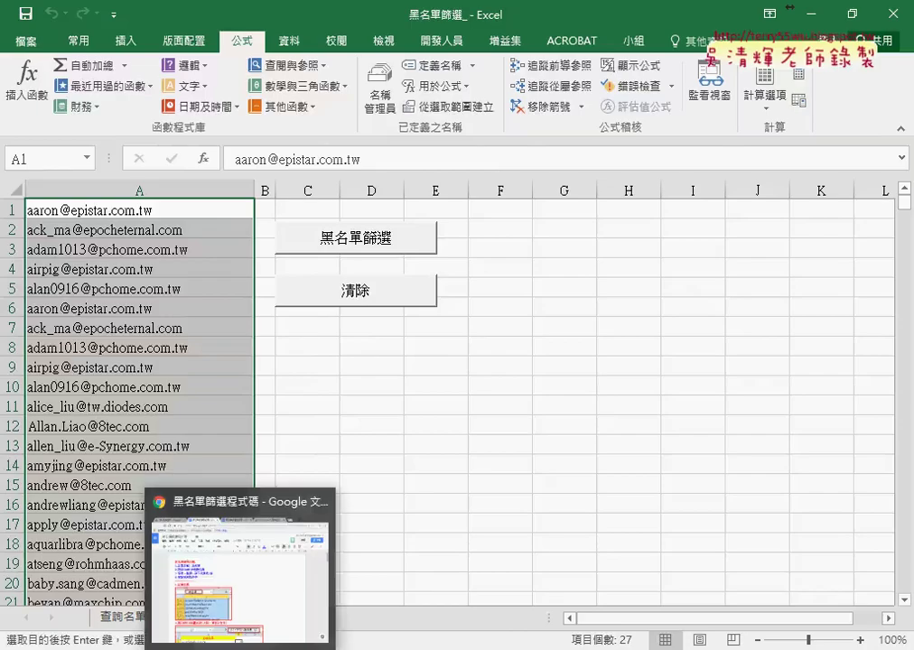
left_click(245, 622)
scroll(526, 423, "down", 4)
scroll(608, 418, "down", 5)
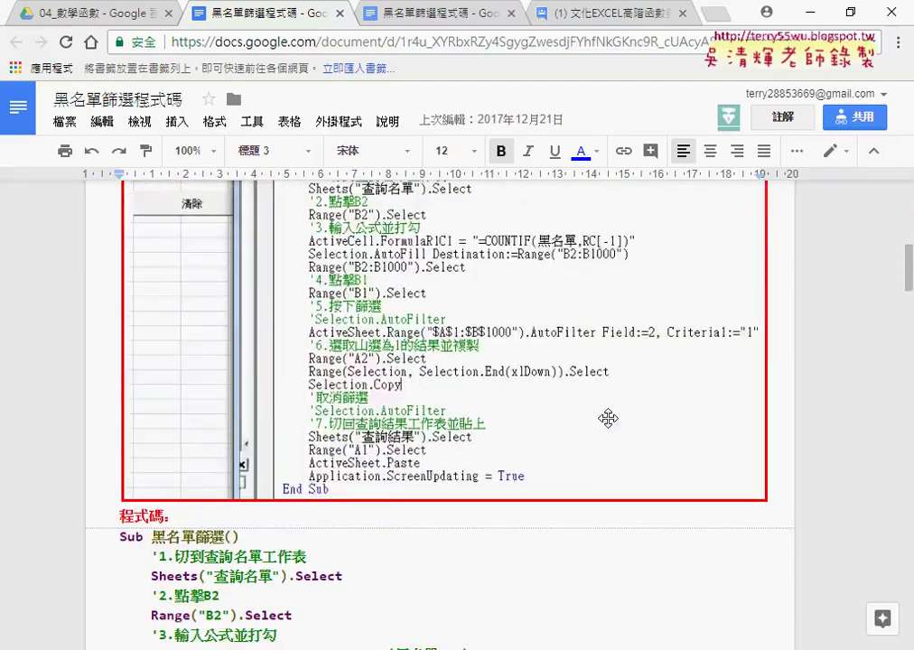
scroll(608, 418, "up", 1)
scroll(429, 414, "down", 3)
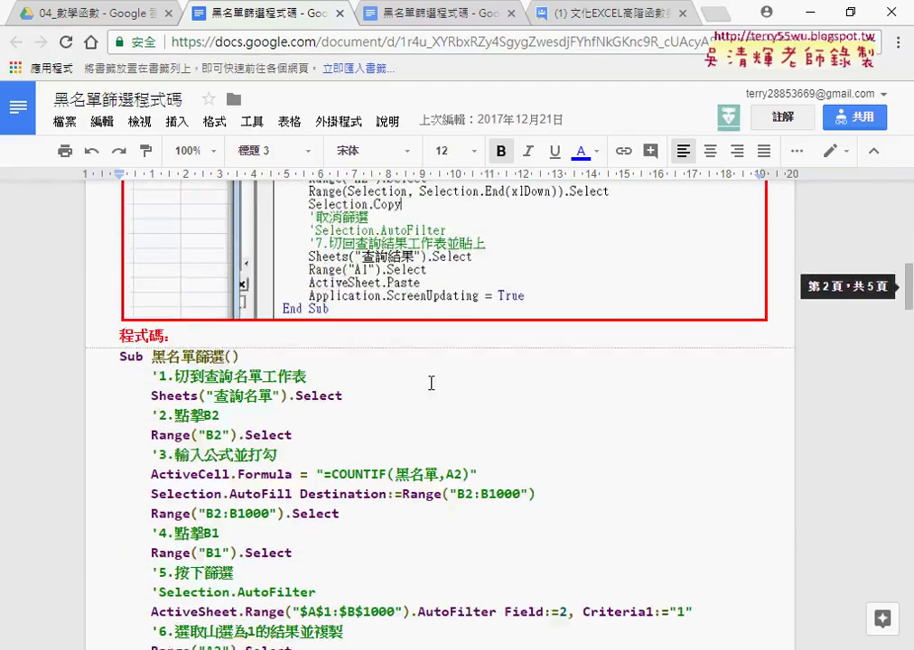
scroll(280, 331, "down", 1)
scroll(365, 326, "down", 3)
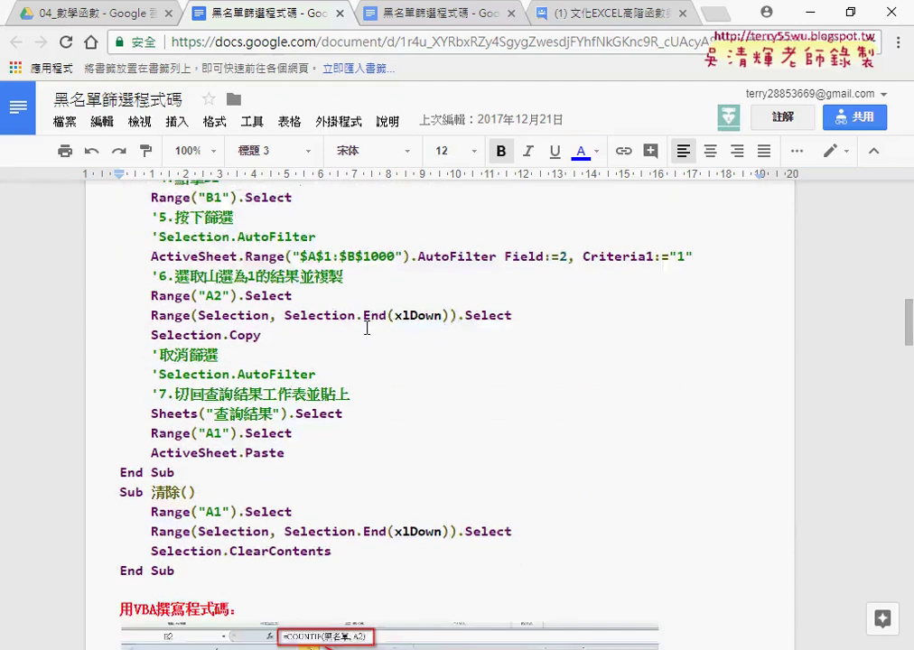
scroll(366, 327, "down", 1)
scroll(366, 327, "down", 2)
scroll(367, 327, "down", 2)
scroll(365, 327, "down", 2)
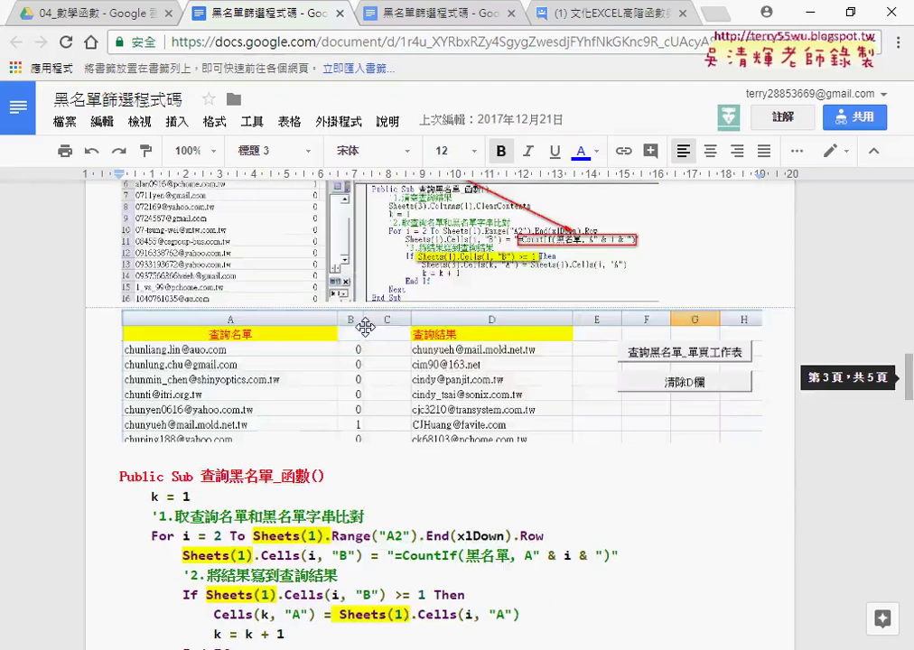
scroll(365, 327, "down", 2)
scroll(365, 327, "down", 2)
scroll(365, 328, "up", 5)
scroll(365, 327, "up", 4)
scroll(380, 329, "up", 2)
scroll(352, 332, "up", 2)
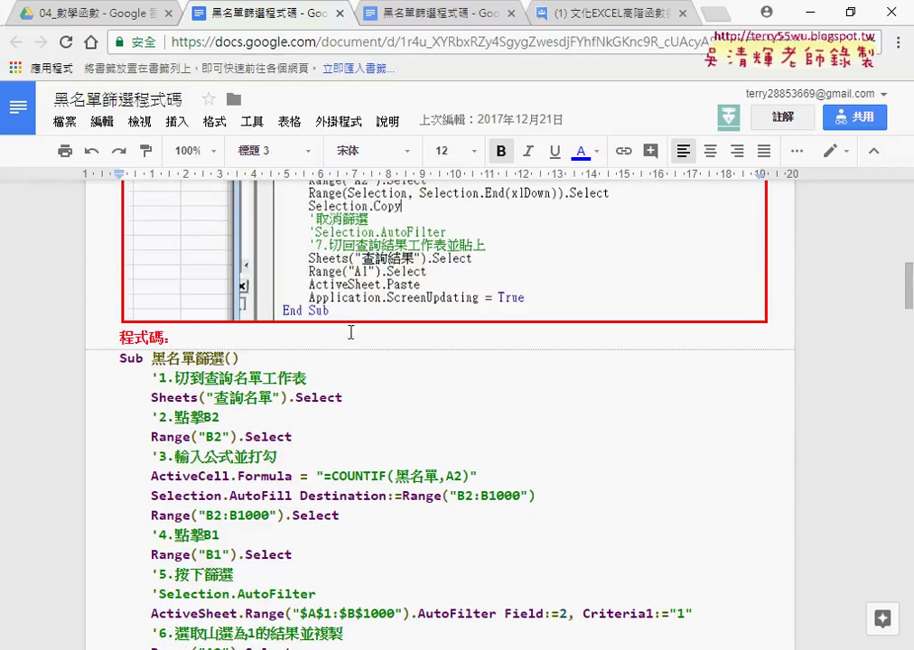